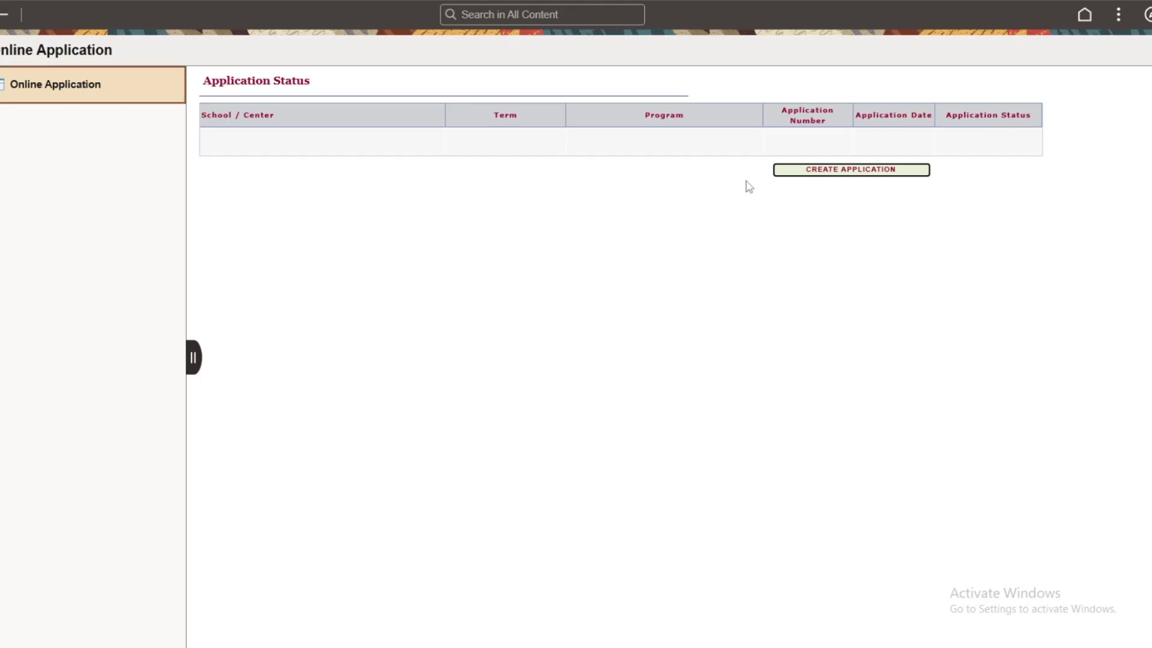
- Create and start a new application, choosing School of Social Sciences and Humanities as the school
left_click(854, 174)
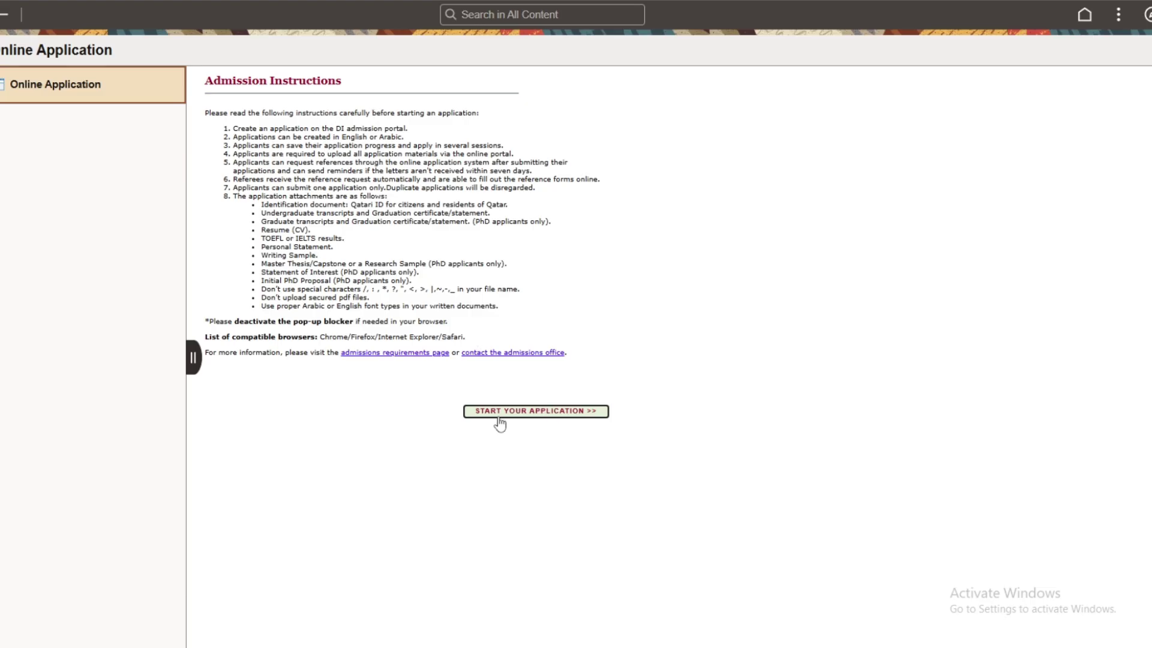
left_click(536, 412)
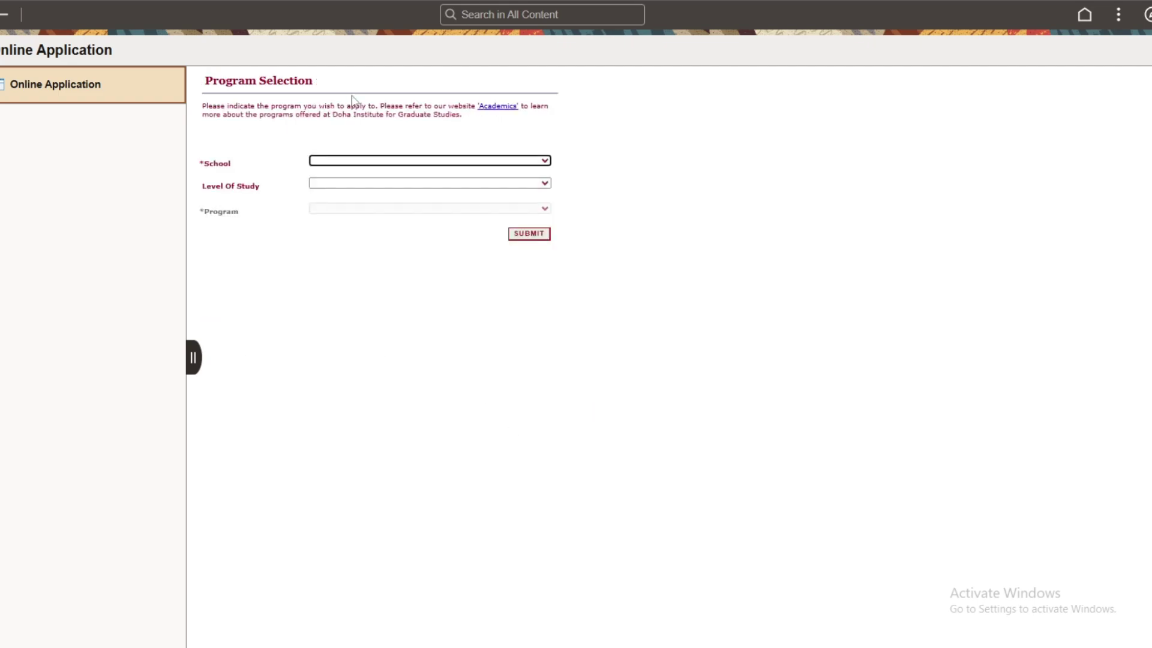
left_click(375, 161)
left_click(390, 198)
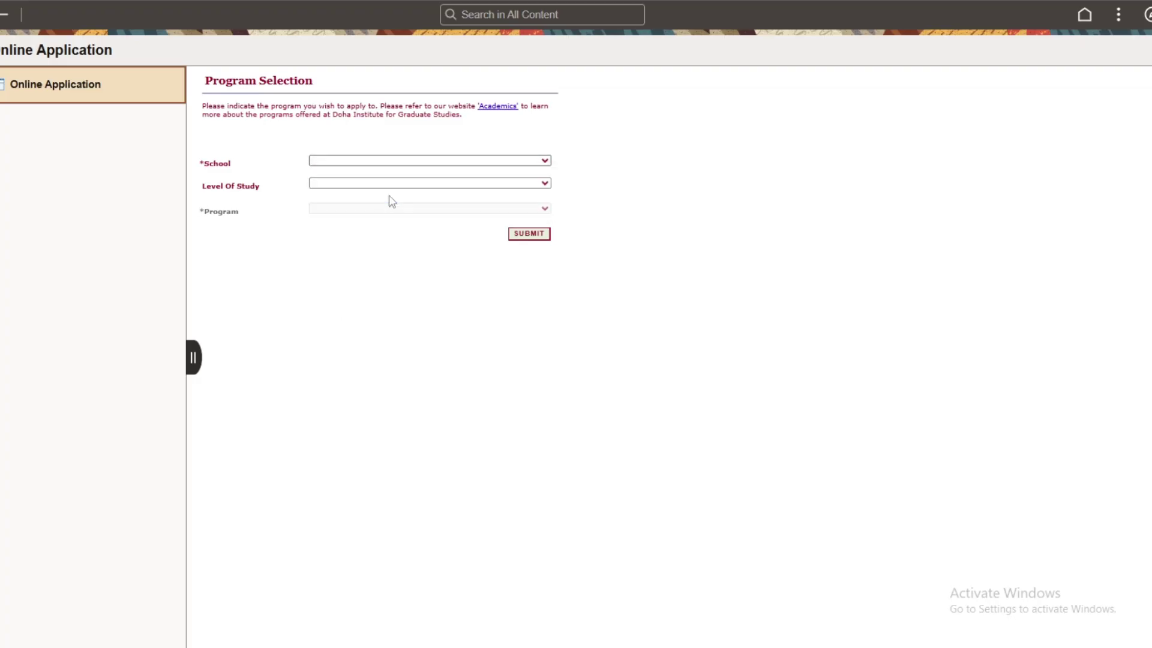
left_click(378, 161)
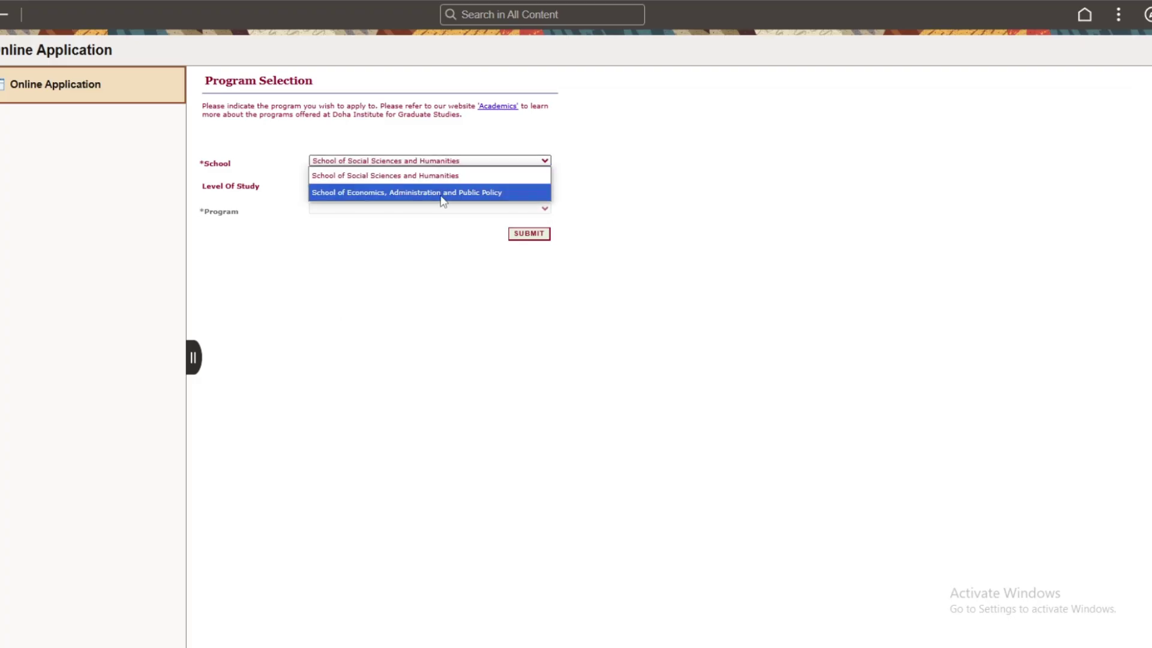
left_click(395, 179)
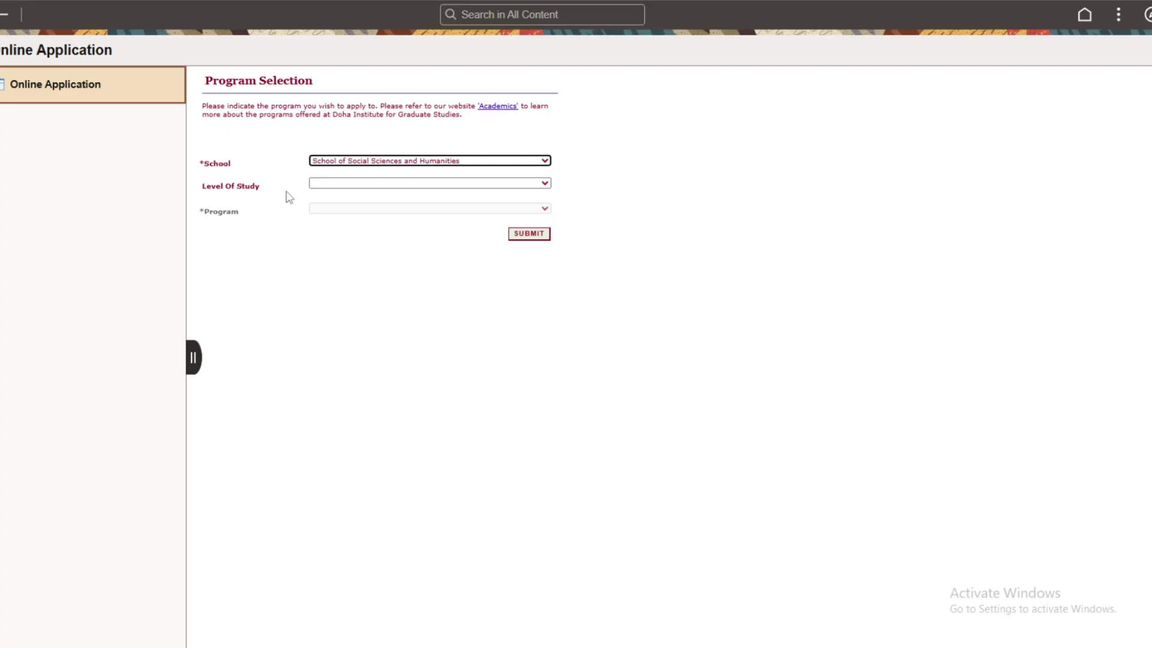
- Set the level of study to Master and the program to Human Rights, and submit the program selection
left_click(329, 183)
left_click(347, 213)
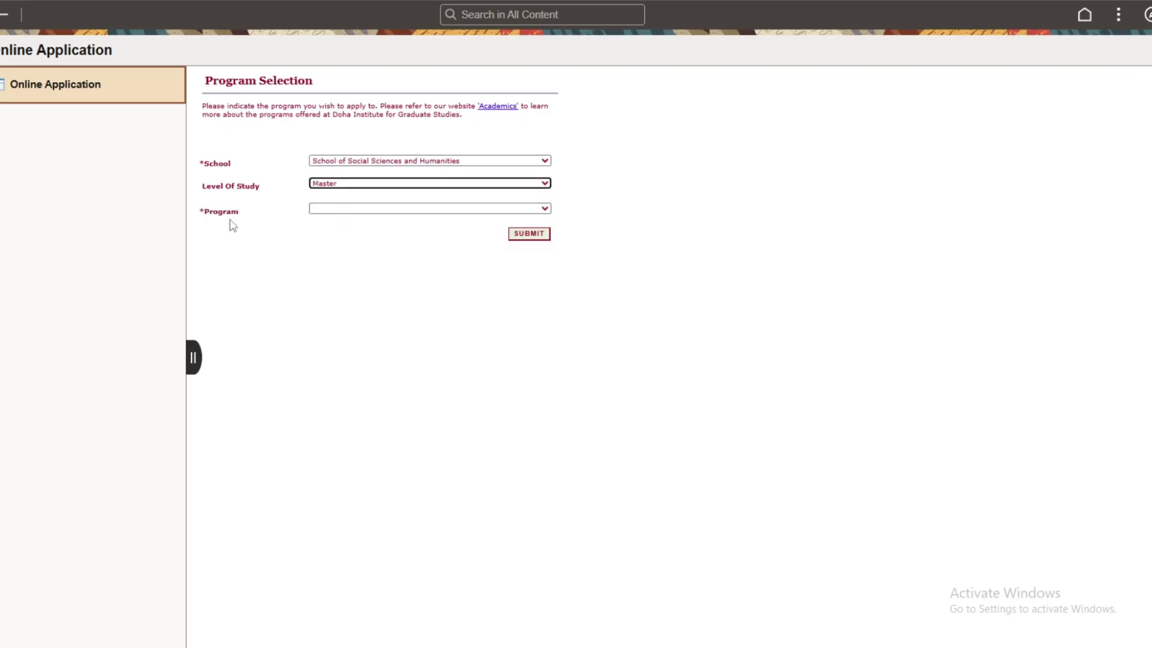
left_click(351, 209)
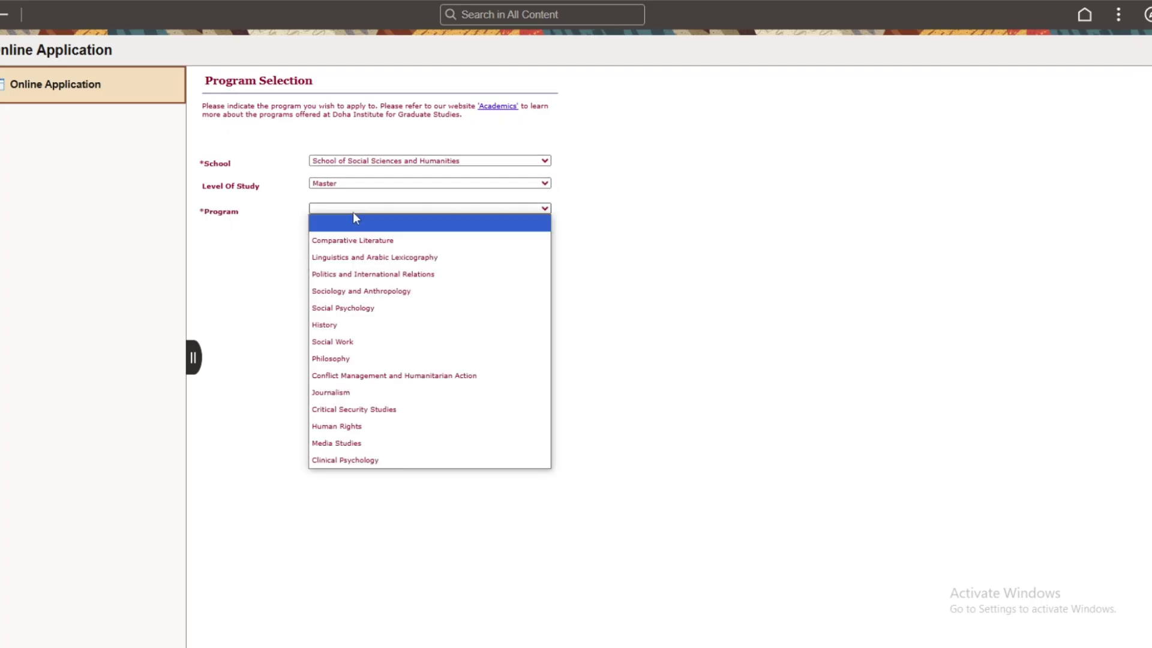
left_click(382, 427)
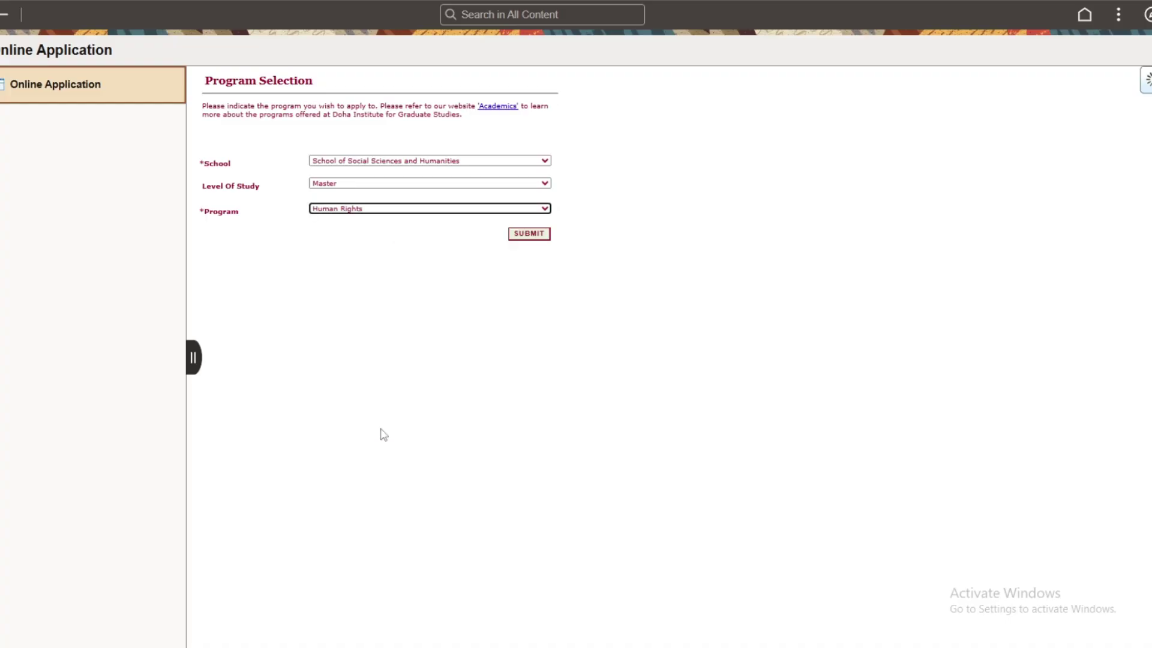
left_click(523, 238)
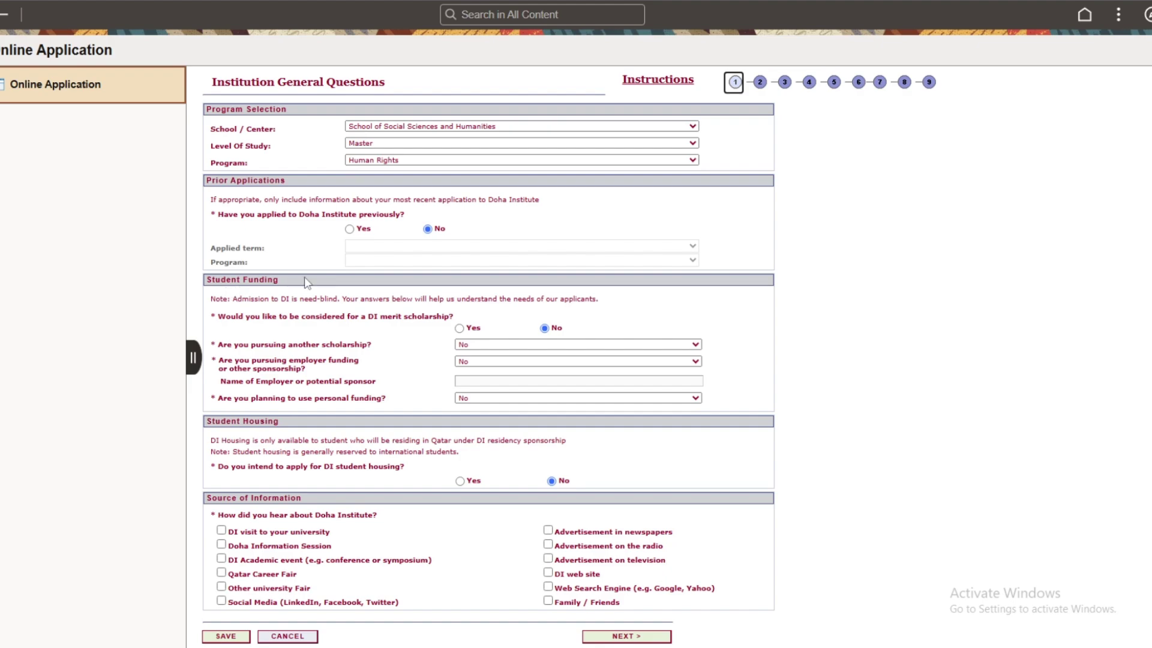
- Answer Yes to the DI merit scholarship and student housing, mark Web Search Engine as the information source, and save the application
scroll(293, 378, "down", 1)
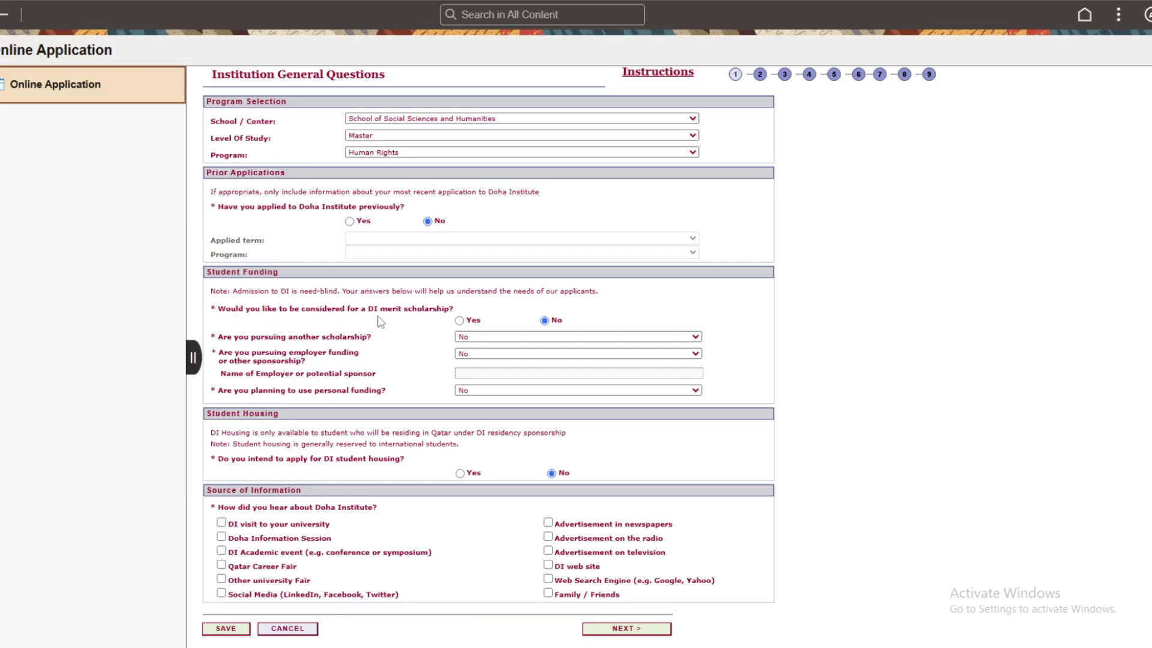
left_click(460, 322)
left_click(478, 478)
left_click_drag(378, 509, 210, 508)
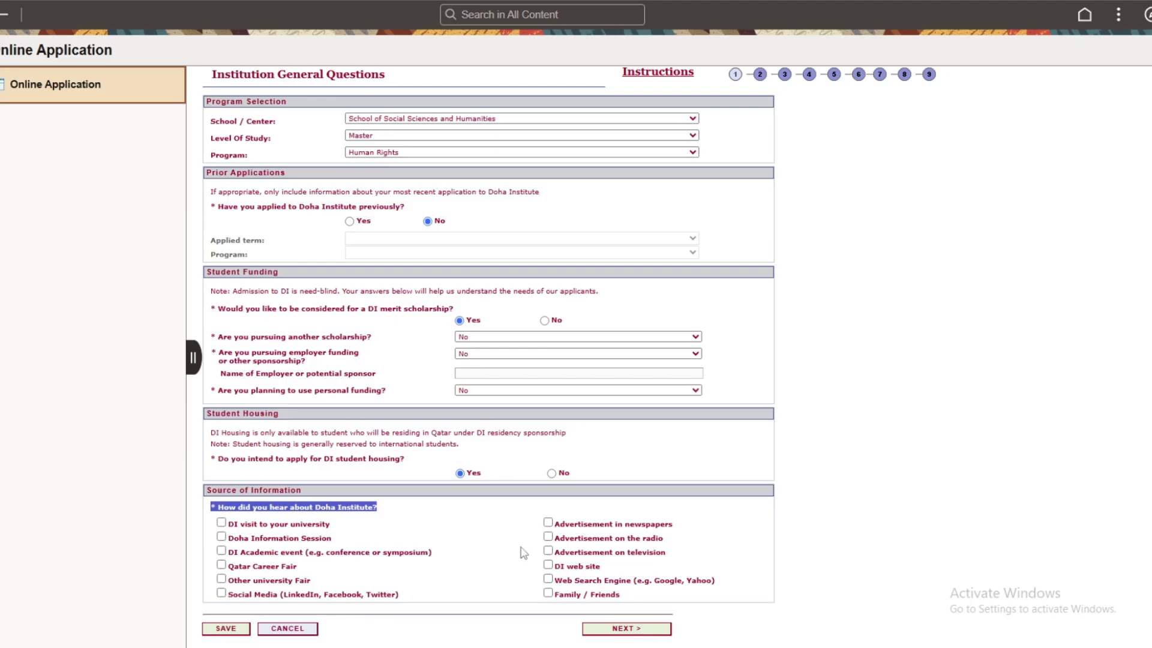
left_click(548, 580)
left_click(219, 632)
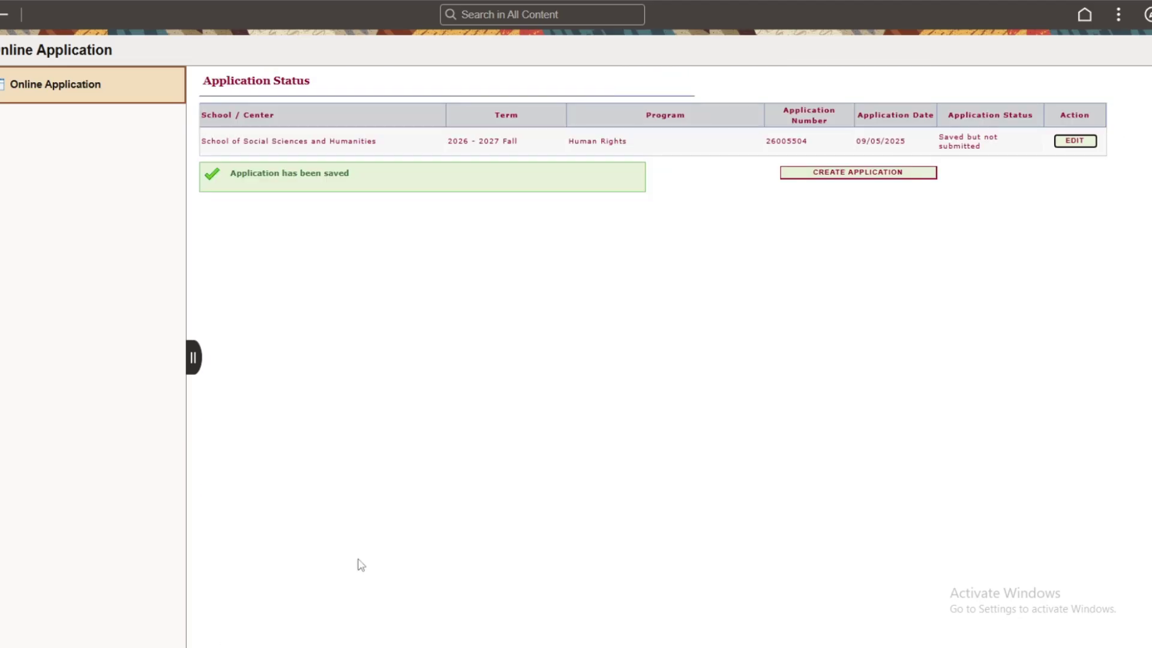
- Reopen the saved Human Rights application for editing and continue to the Personal Information page
left_click(1073, 144)
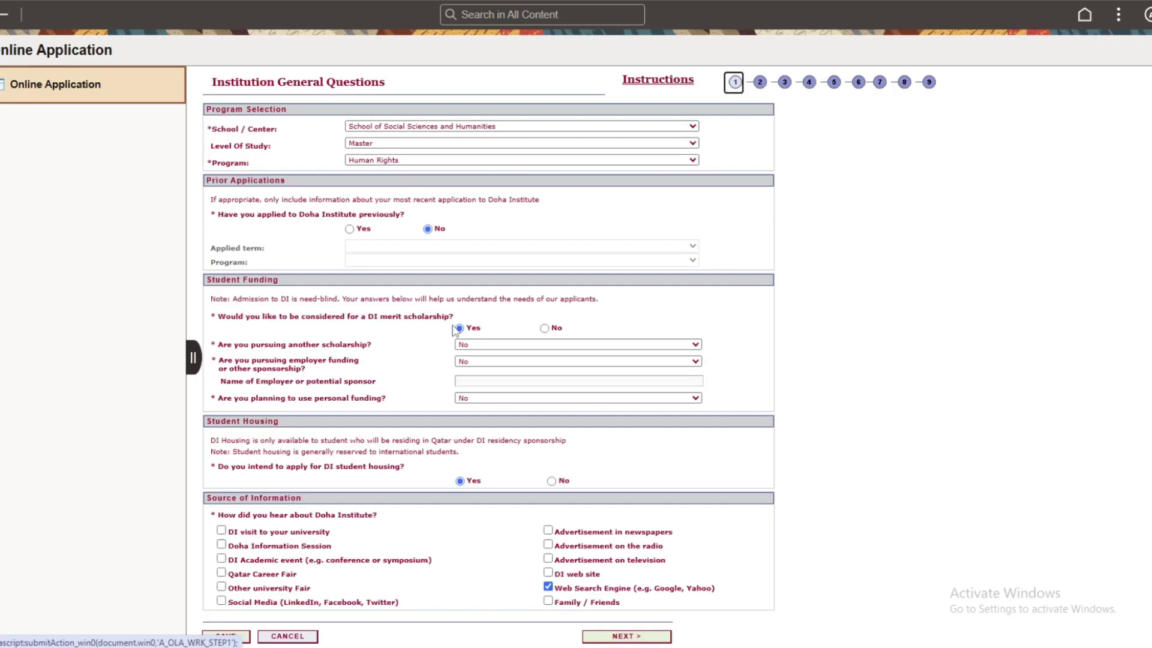
scroll(492, 360, "down", 1)
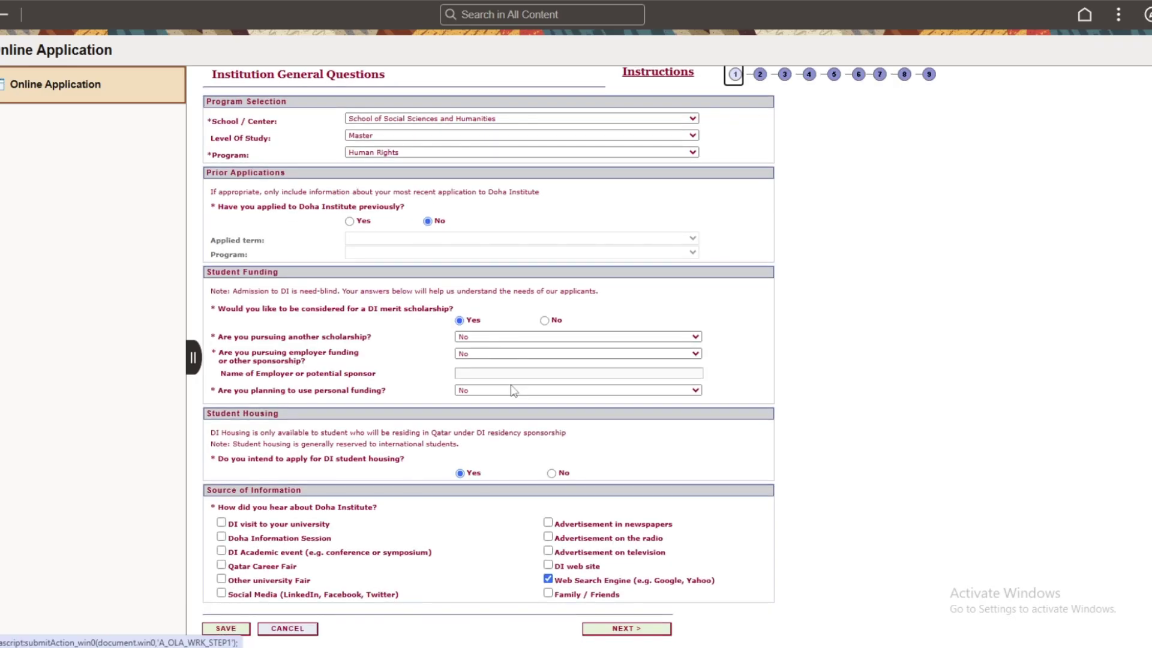
left_click(629, 631)
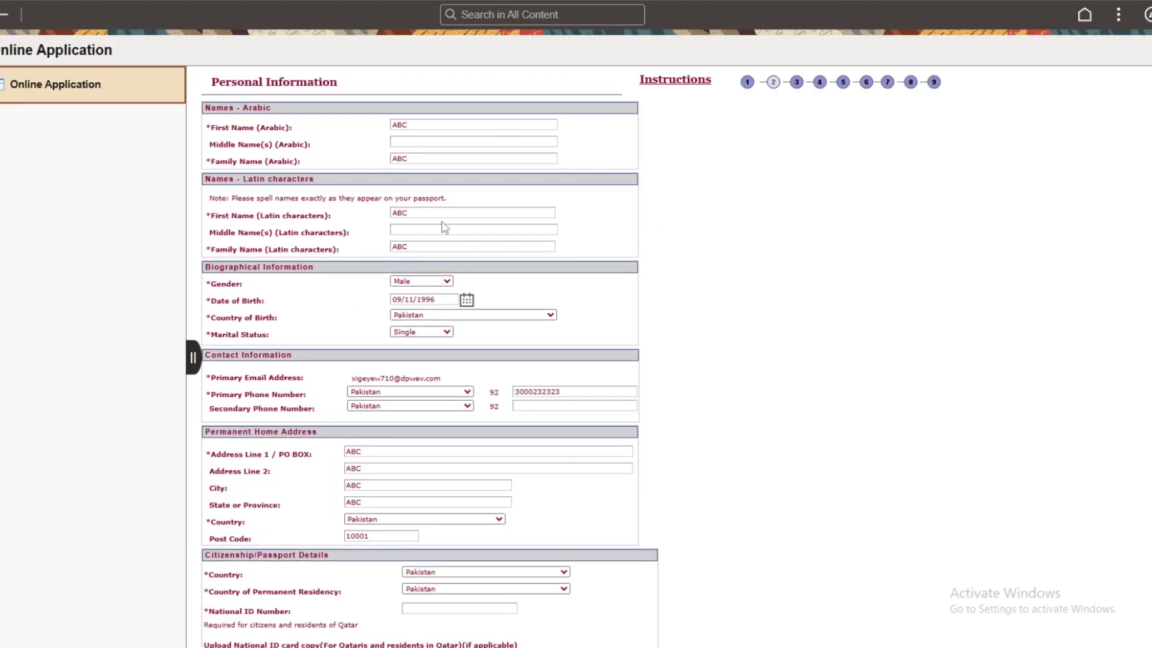
- Review the personal information, upload passport.pdf as the photo ID / passport copy, and continue to Employment History
left_click(211, 131)
scroll(463, 412, "down", 2)
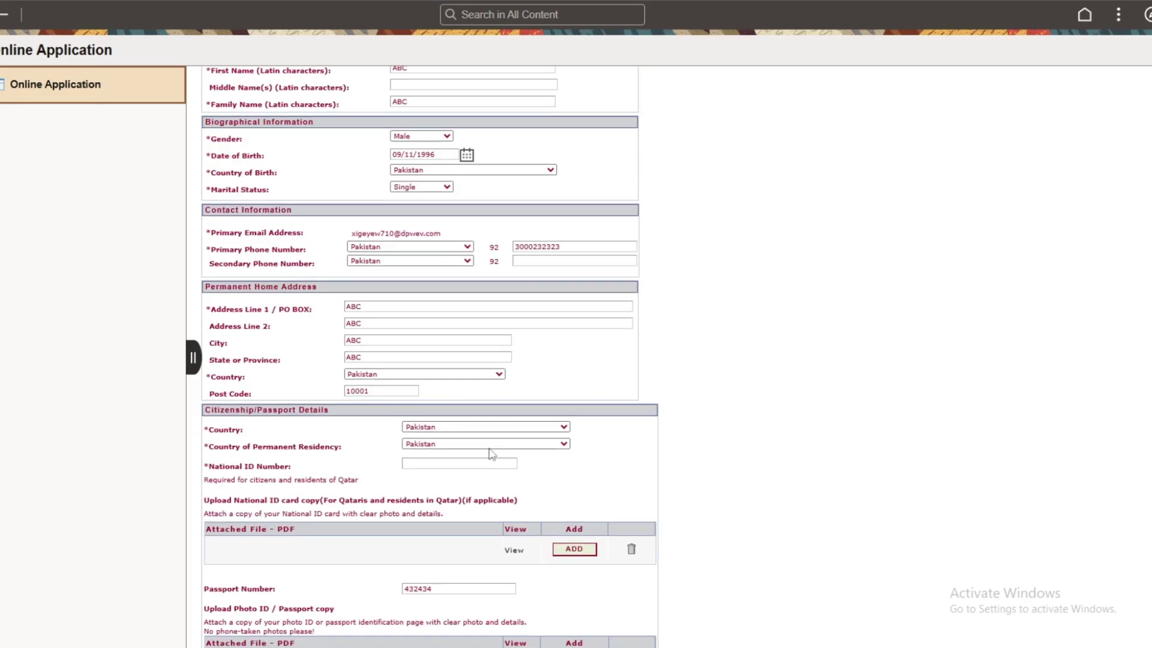
scroll(468, 420, "down", 3)
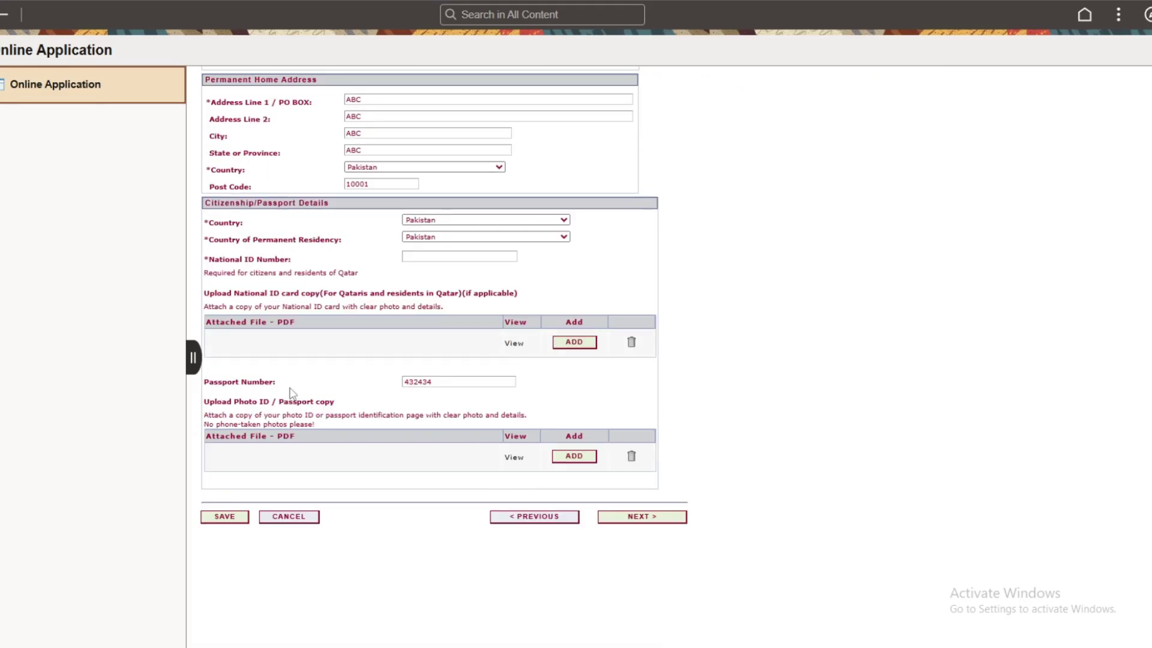
left_click_drag(292, 393, 221, 384)
left_click(438, 387)
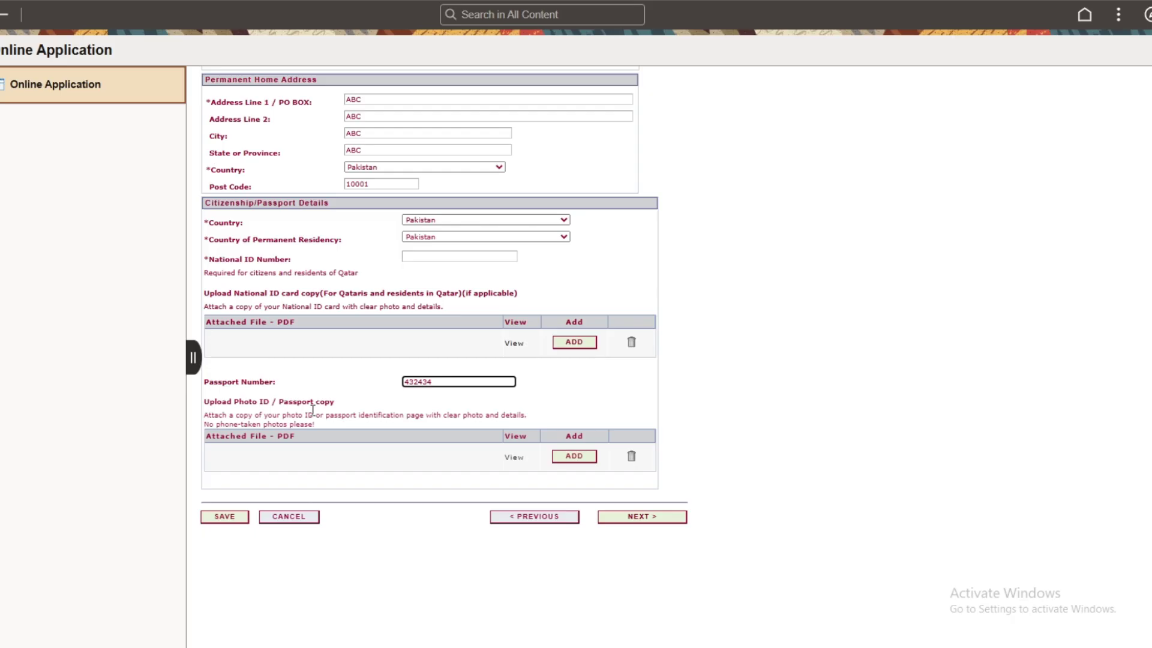
left_click(585, 463)
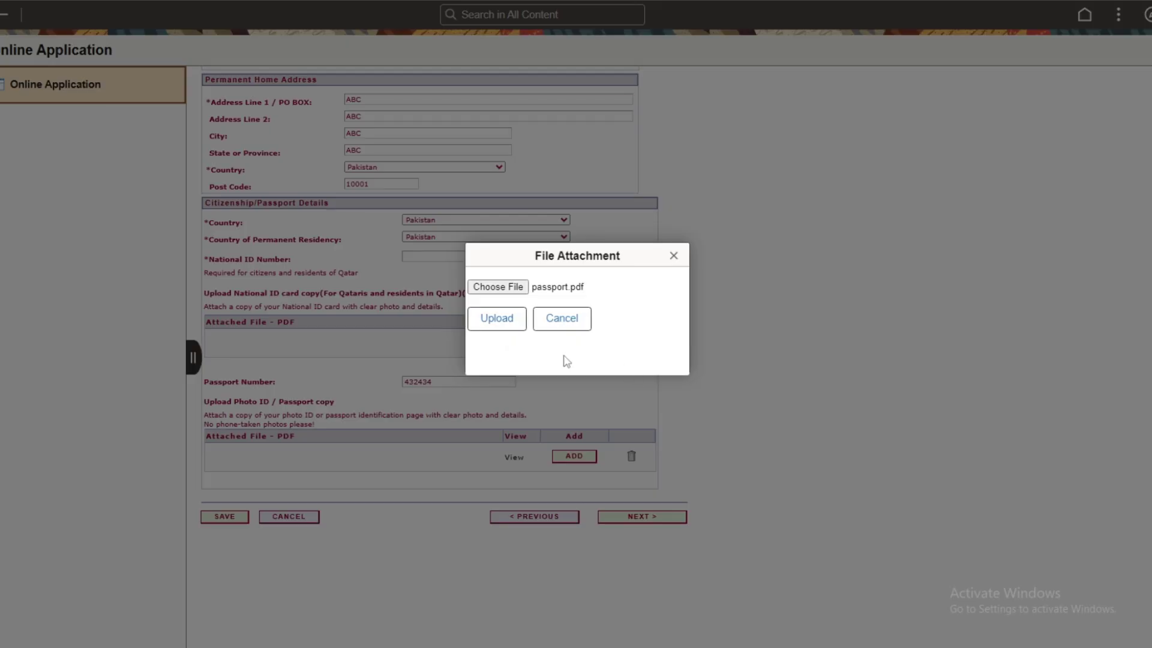
left_click(495, 319)
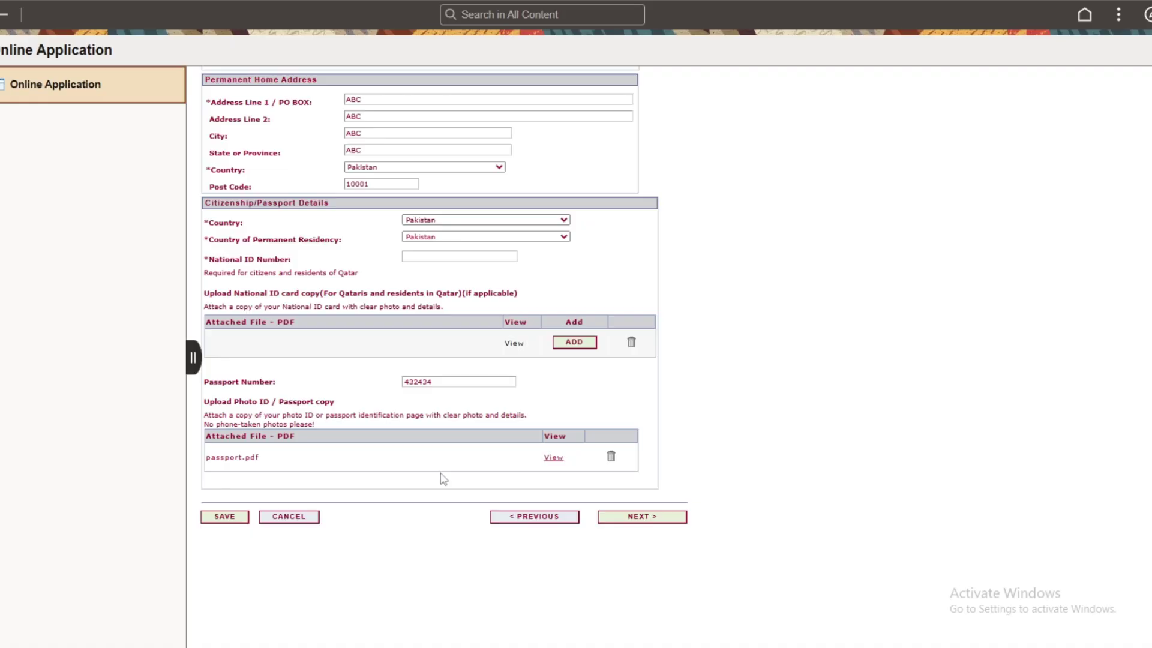
left_click(660, 516)
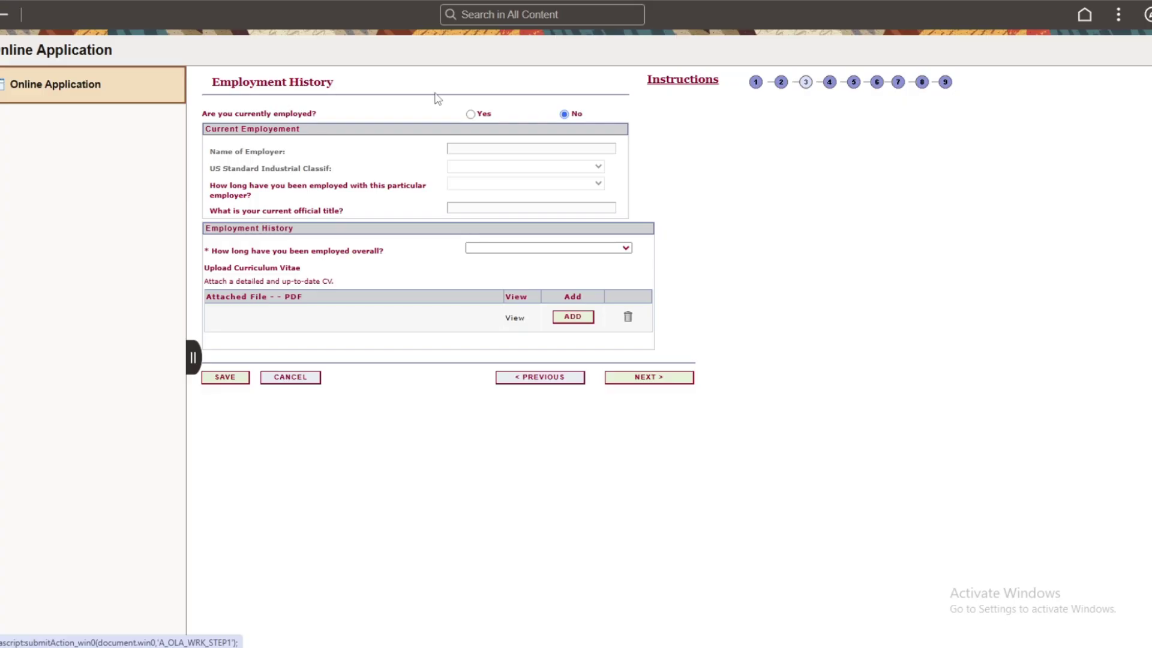
- Complete the employment history with From 0 to 1 year overall and file-name.pdf as the CV, and continue to Undergraduate Qualification
left_click(671, 378)
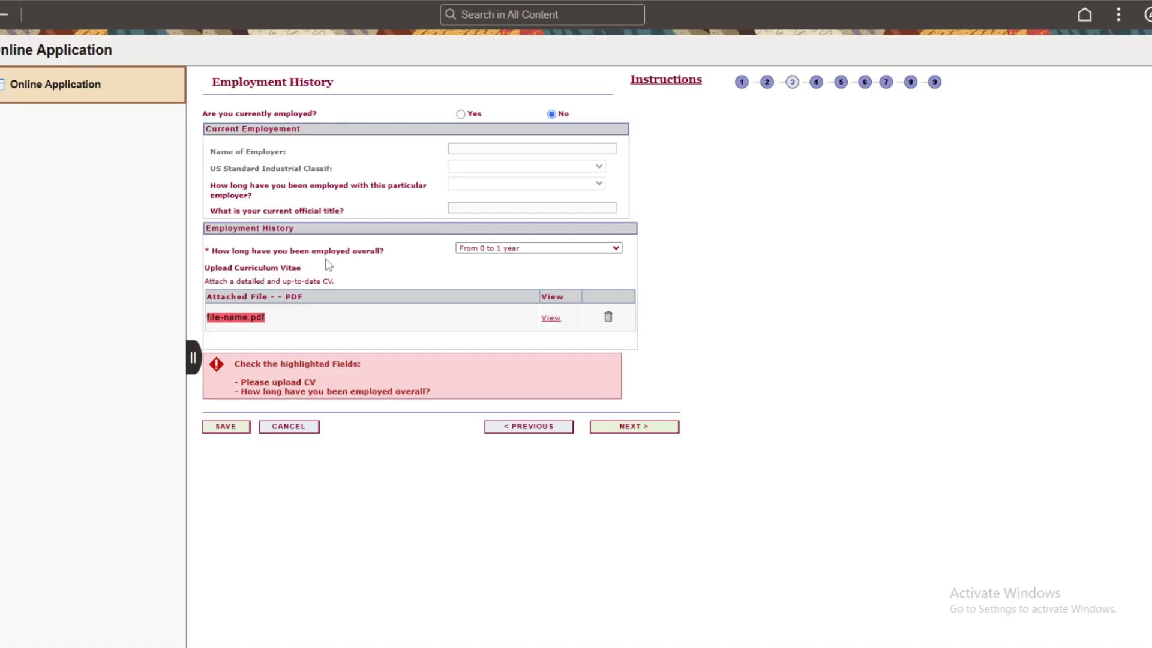
left_click(491, 249)
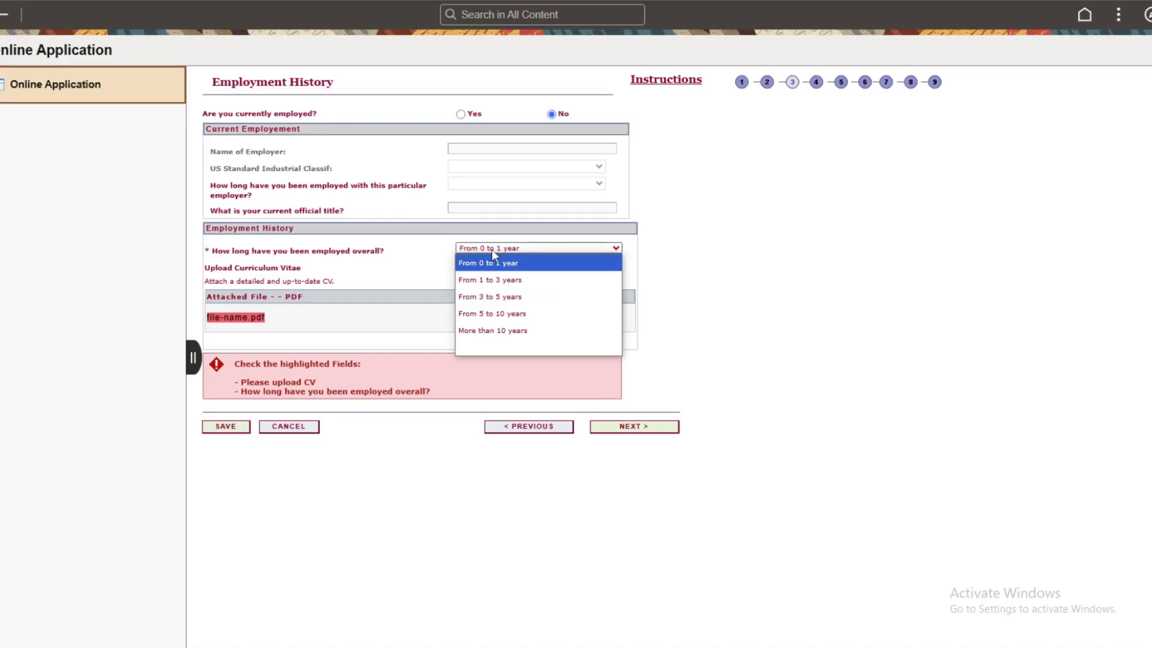
left_click(360, 281)
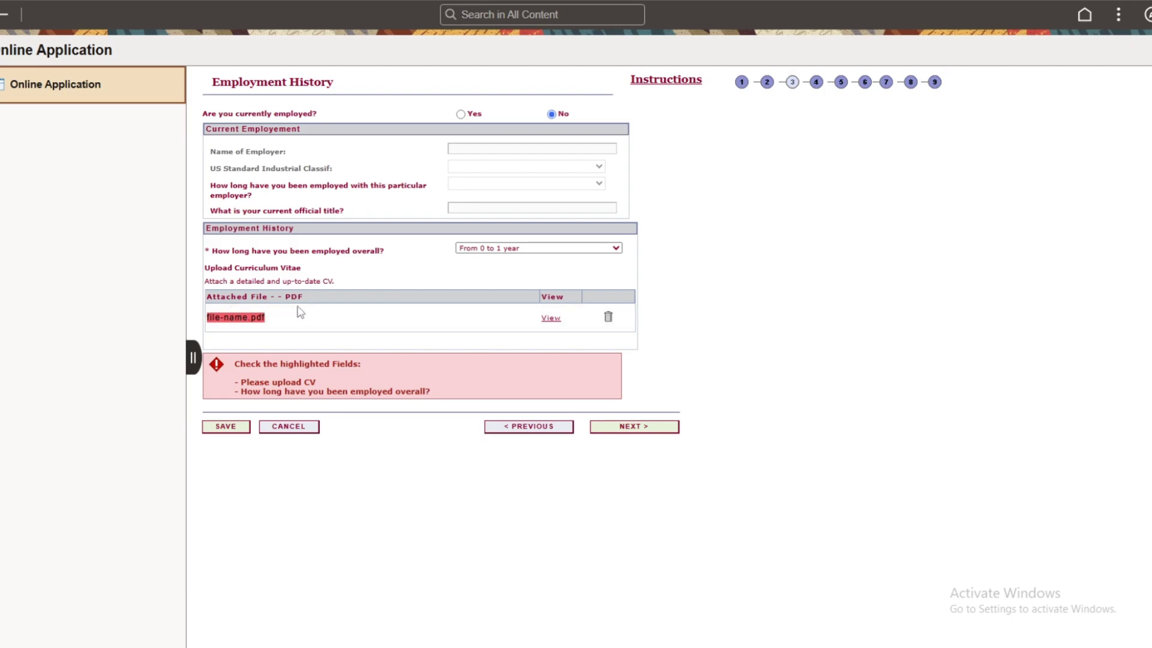
left_click(632, 427)
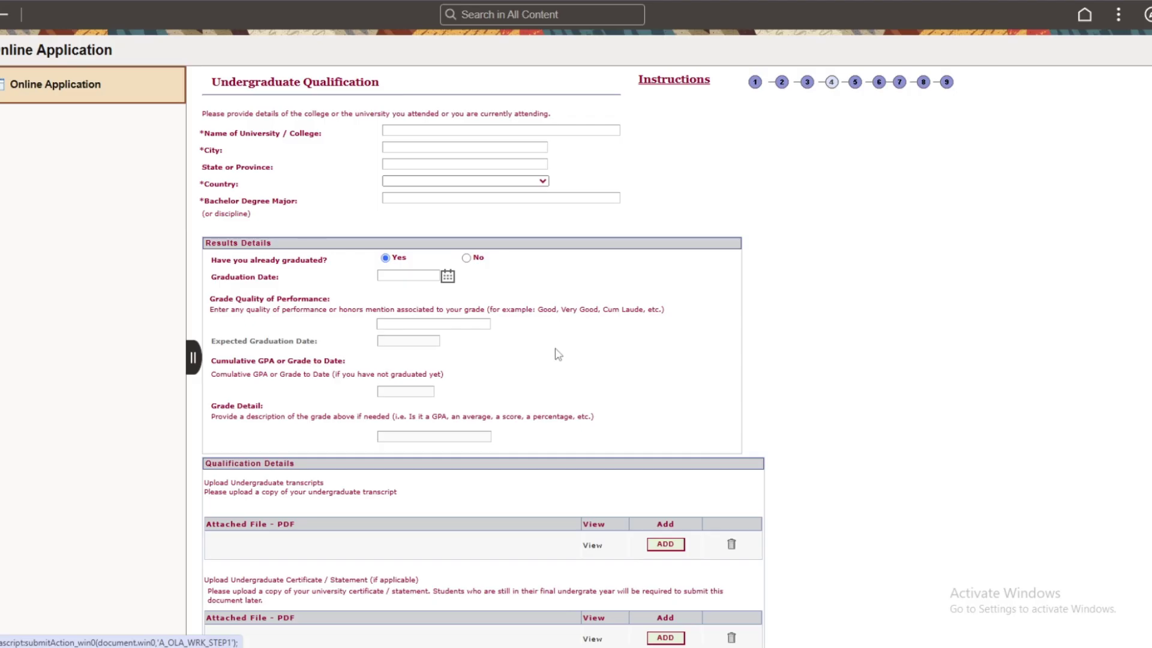
- Complete the undergraduate qualification with ABC text entries, Pakistan, graduation date 09/12/2022, (Content_and_Instruction_File).pdf as transcript and intermediate.pdf as certificate, and continue
scroll(559, 360, "down", 1)
scroll(540, 462, "up", 1)
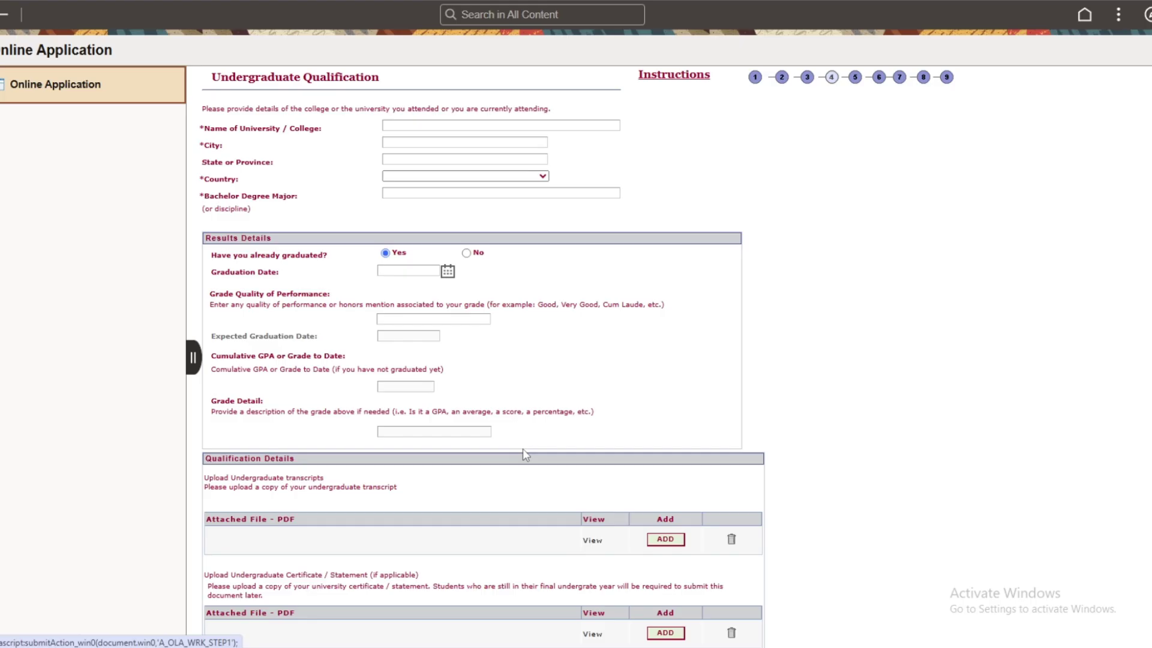
scroll(523, 450, "up", 1)
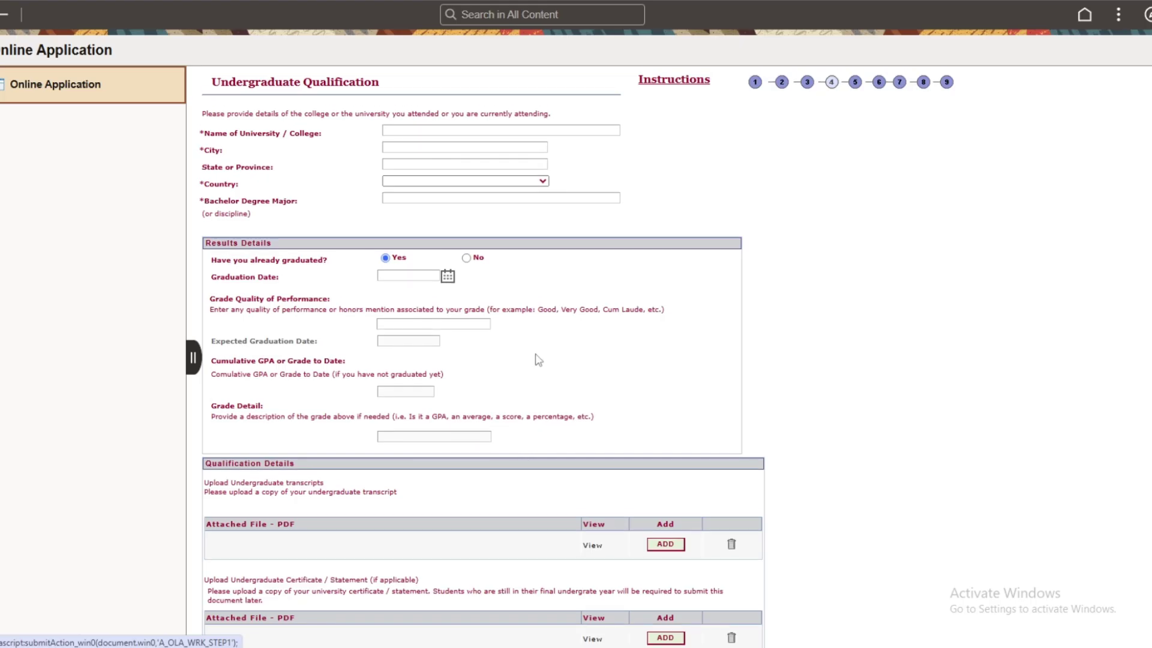
scroll(538, 360, "down", 1)
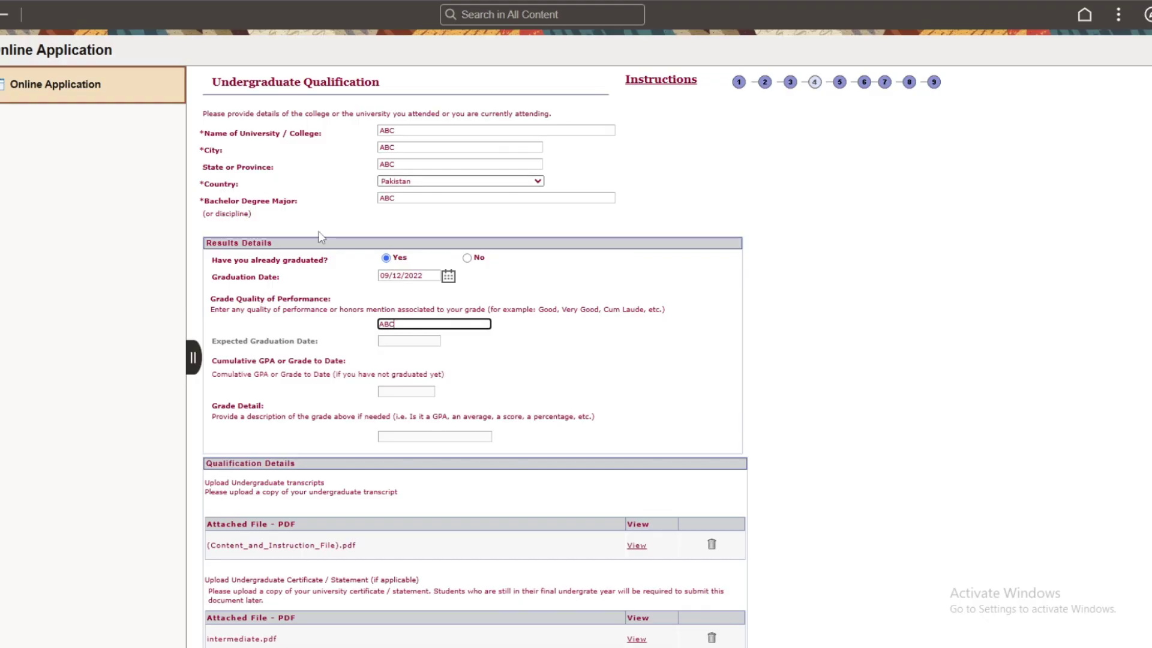
scroll(423, 357, "down", 1)
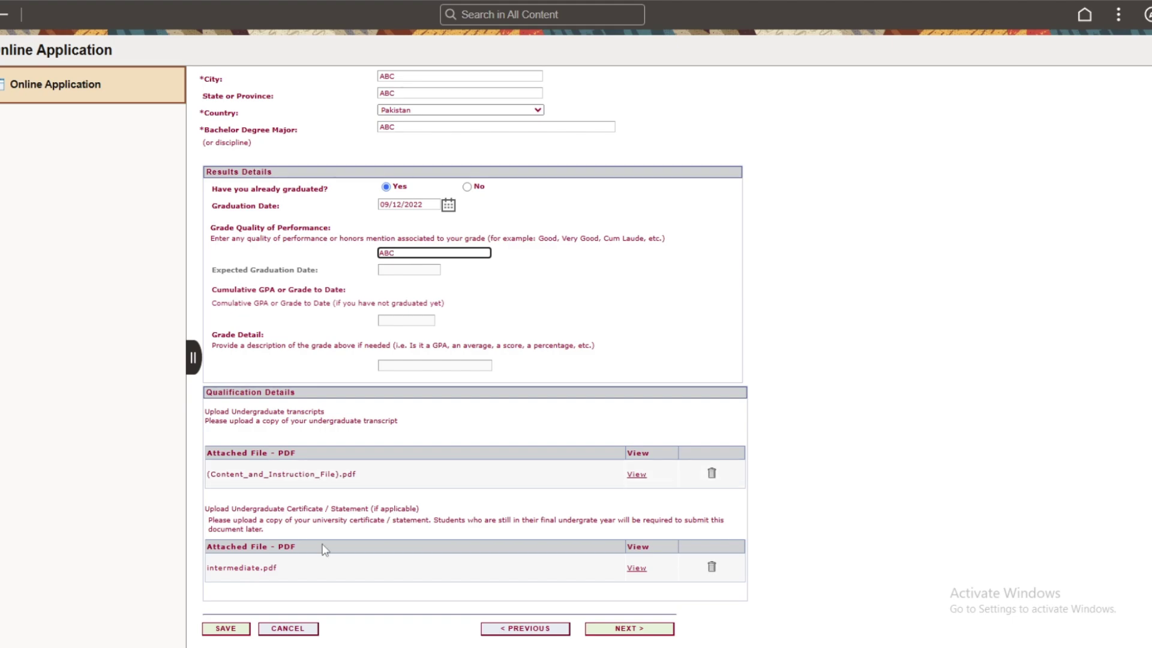
left_click(626, 631)
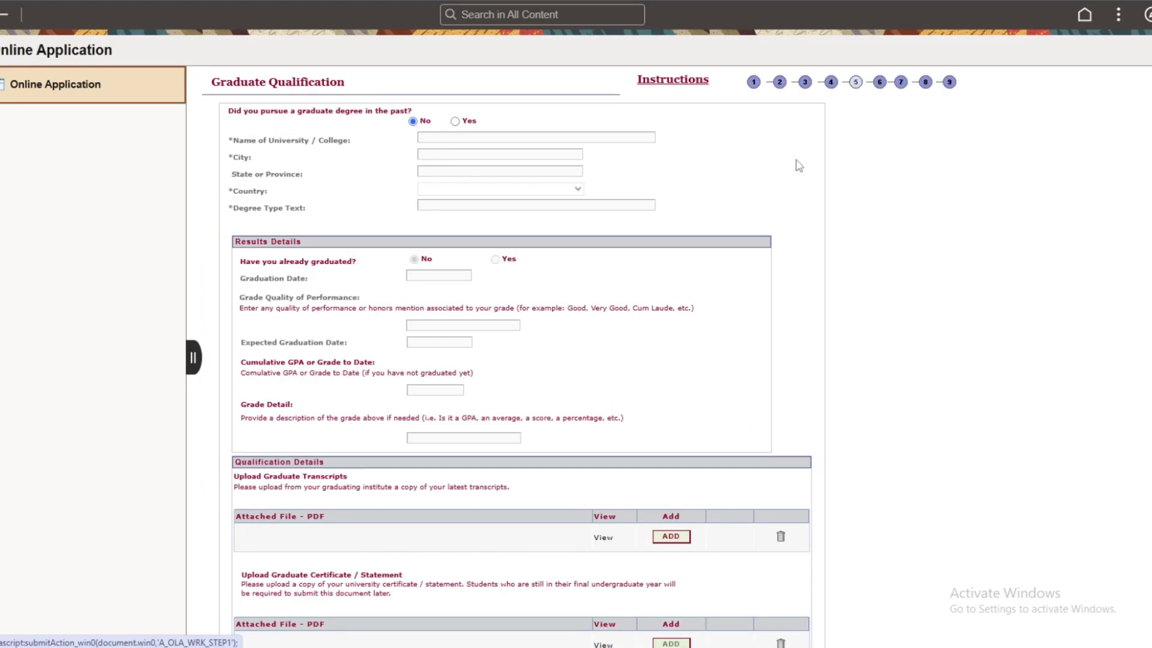
- Leave the past graduate degree question at No and continue to the Language Requirements page
scroll(617, 494, "down", 2)
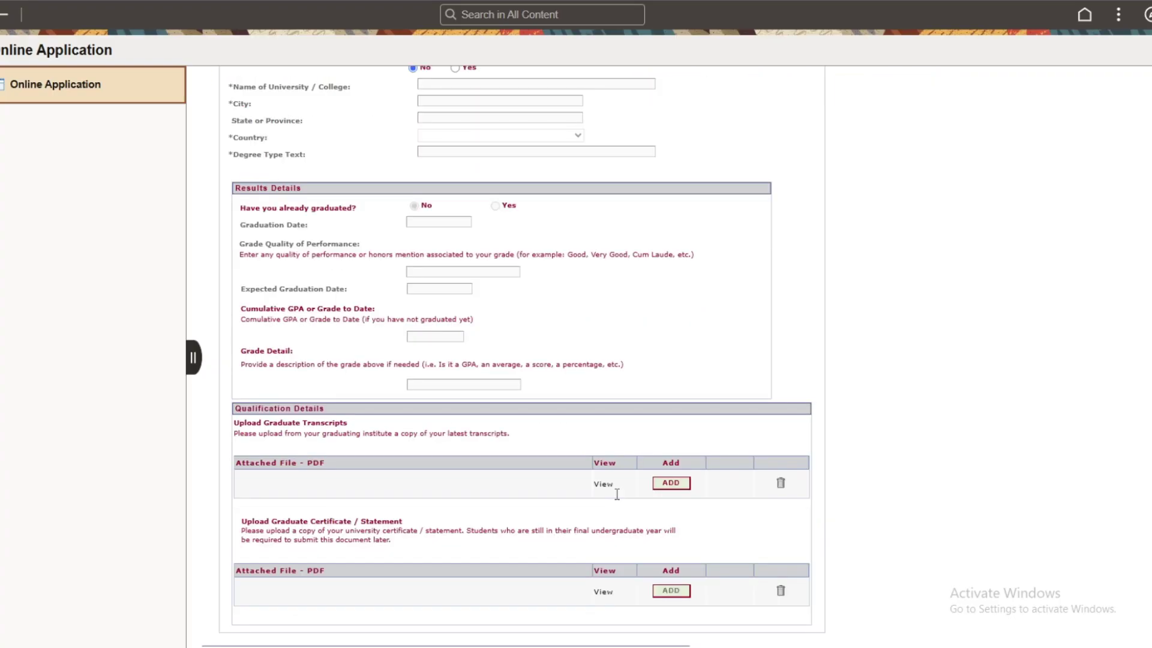
scroll(616, 494, "down", 1)
left_click(670, 628)
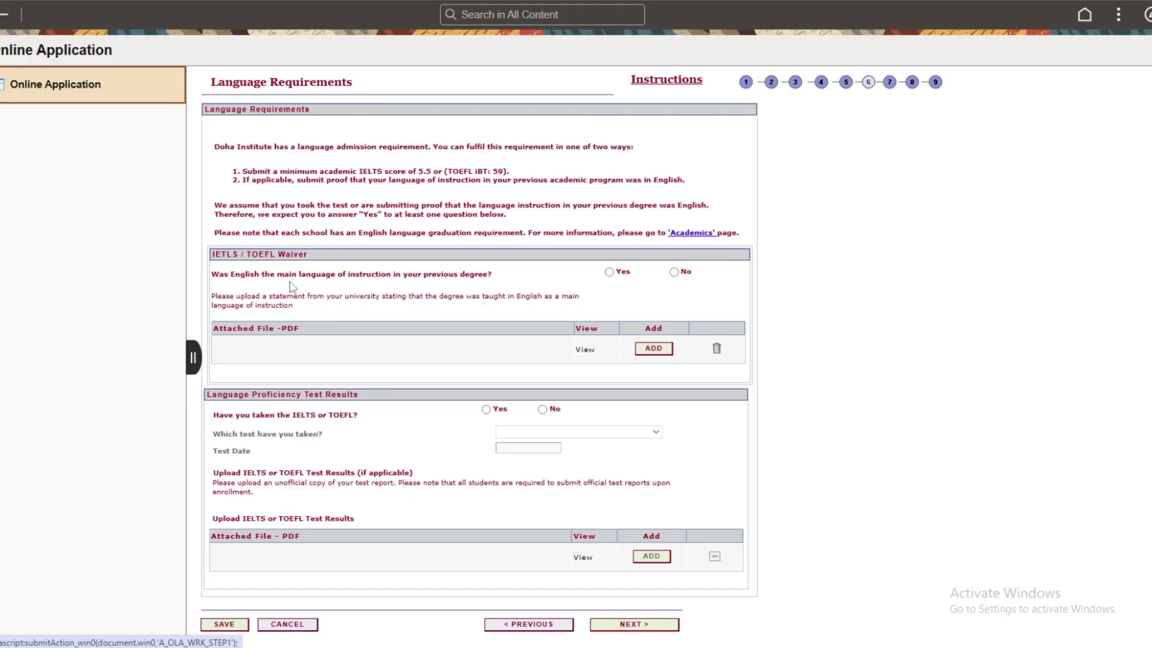
- Answer Yes to English as the main language of instruction and No to having taken the IELTS or TOEFL
left_click(686, 280)
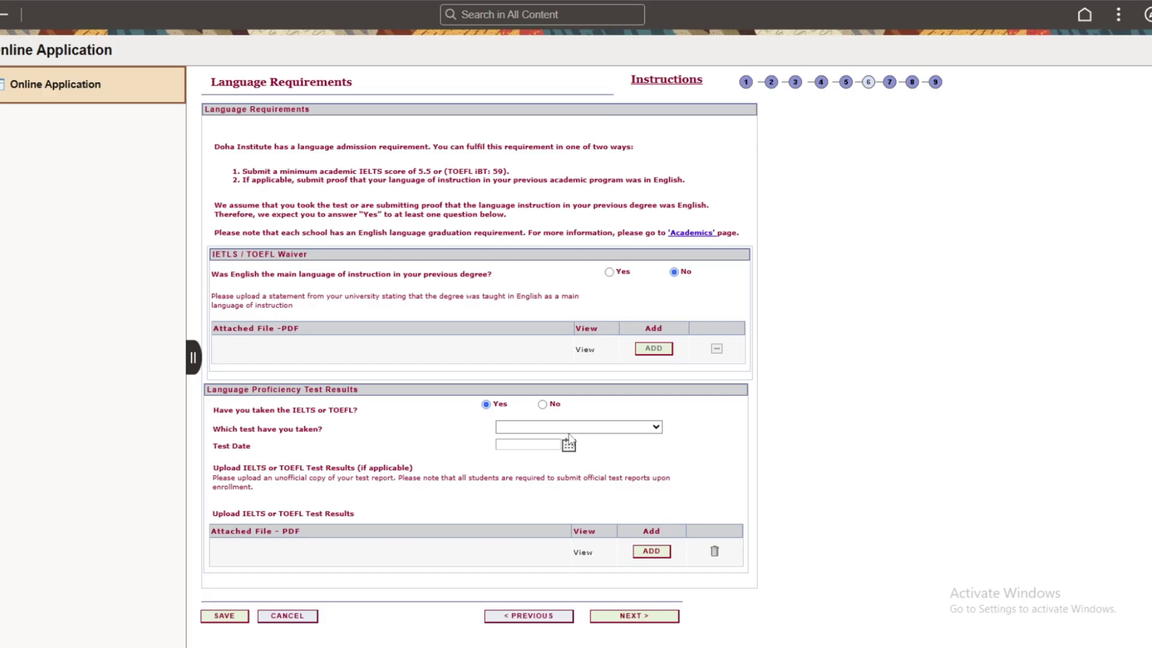
left_click(542, 405)
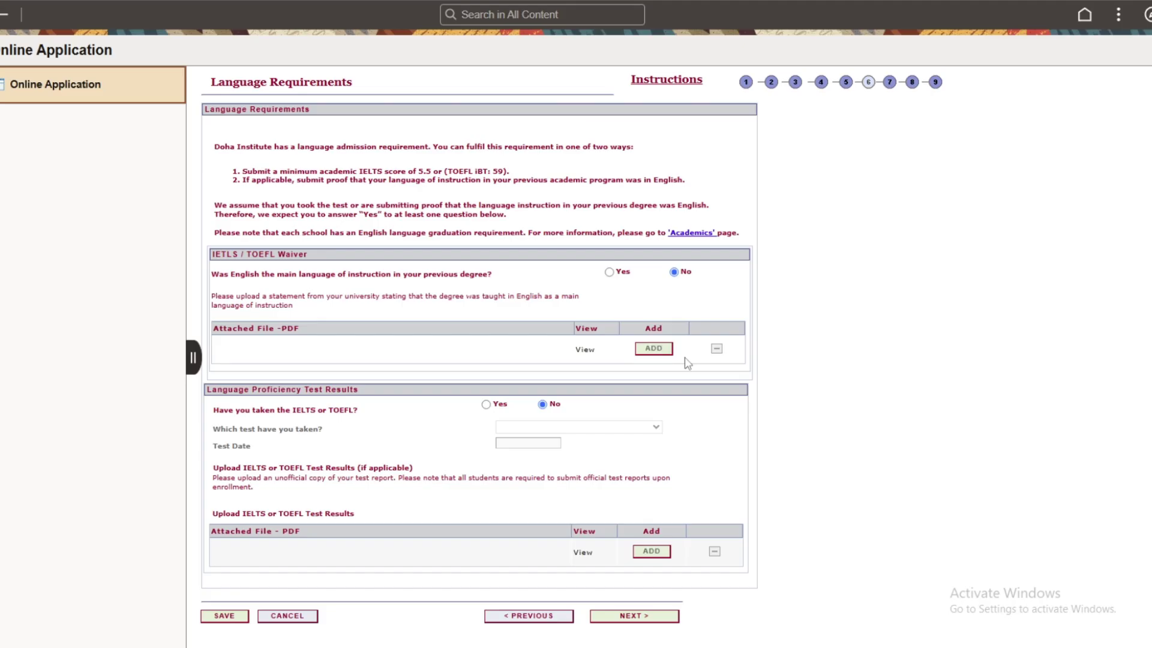
left_click(609, 272)
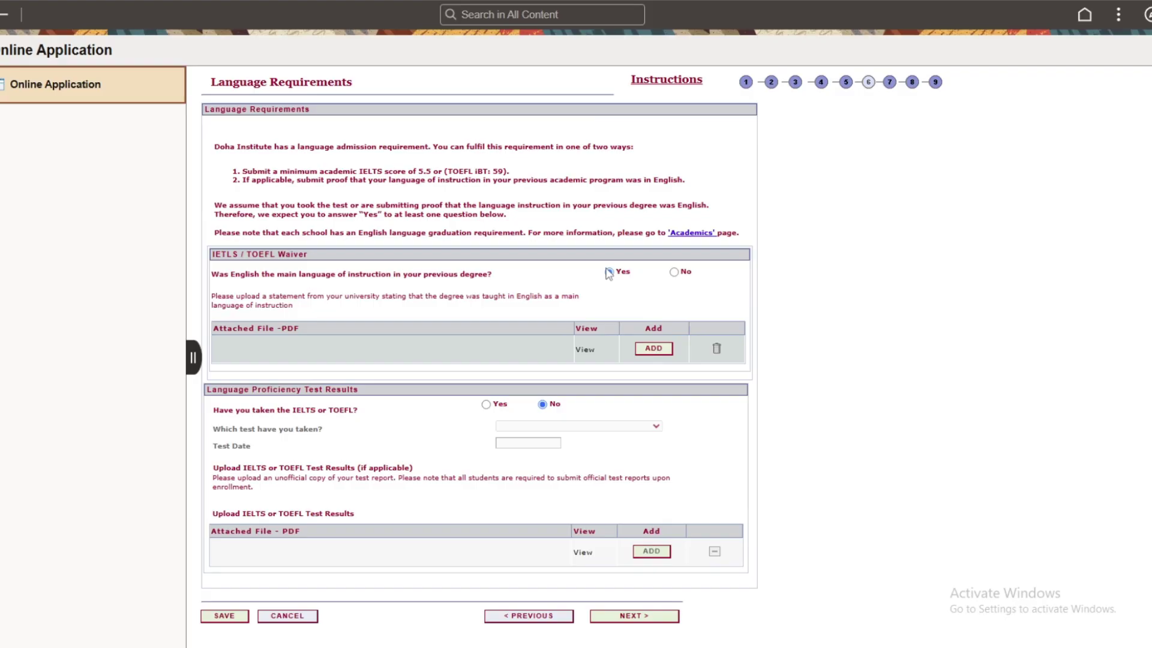
- Attach file-name1.pdf as the university's English-instruction statement and continue to the Written Documents page
left_click(654, 352)
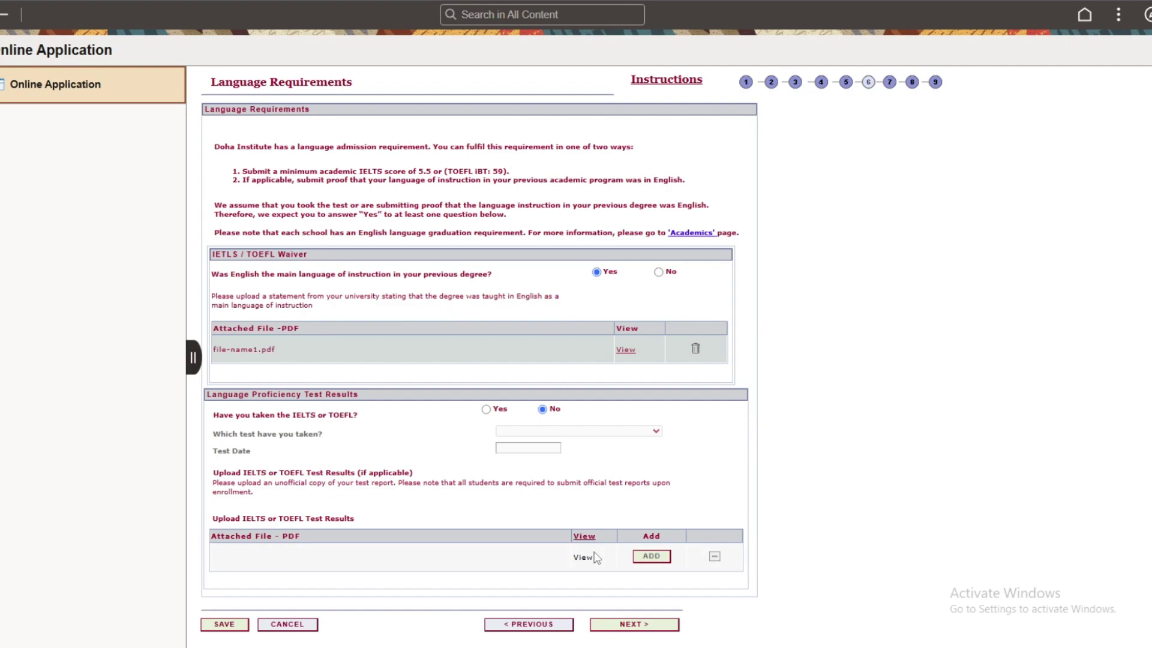
left_click(654, 626)
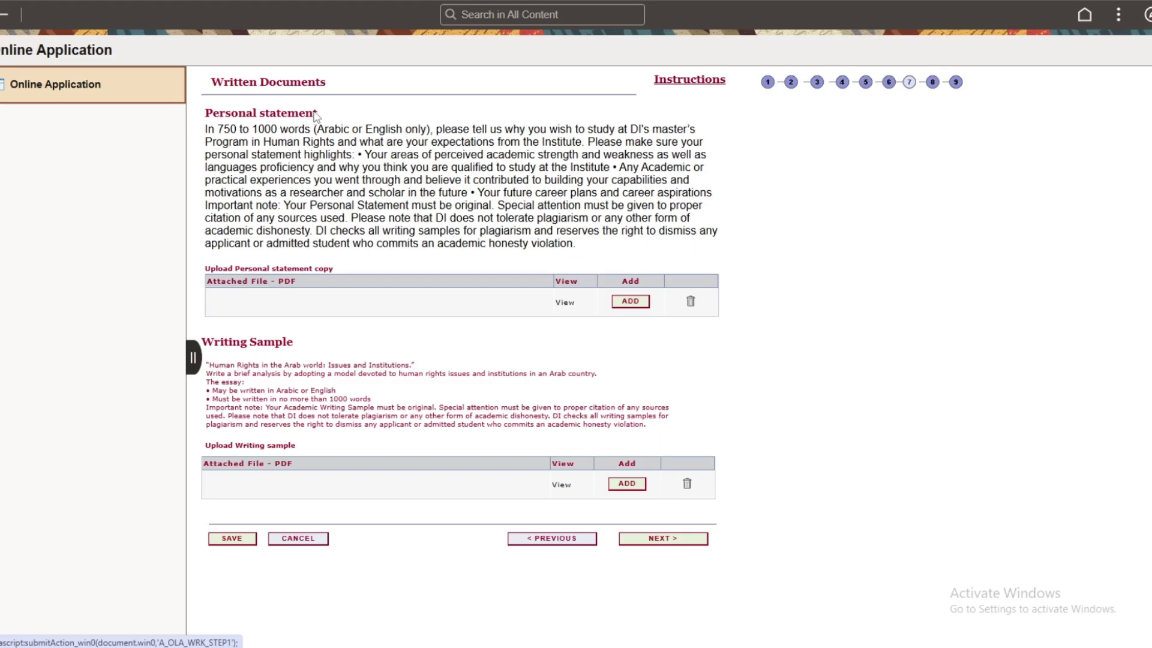
- Upload file-name12.pdf as the personal statement and file-name2.pdf as the writing sample, and continue to Referee Information
left_click_drag(317, 116, 205, 114)
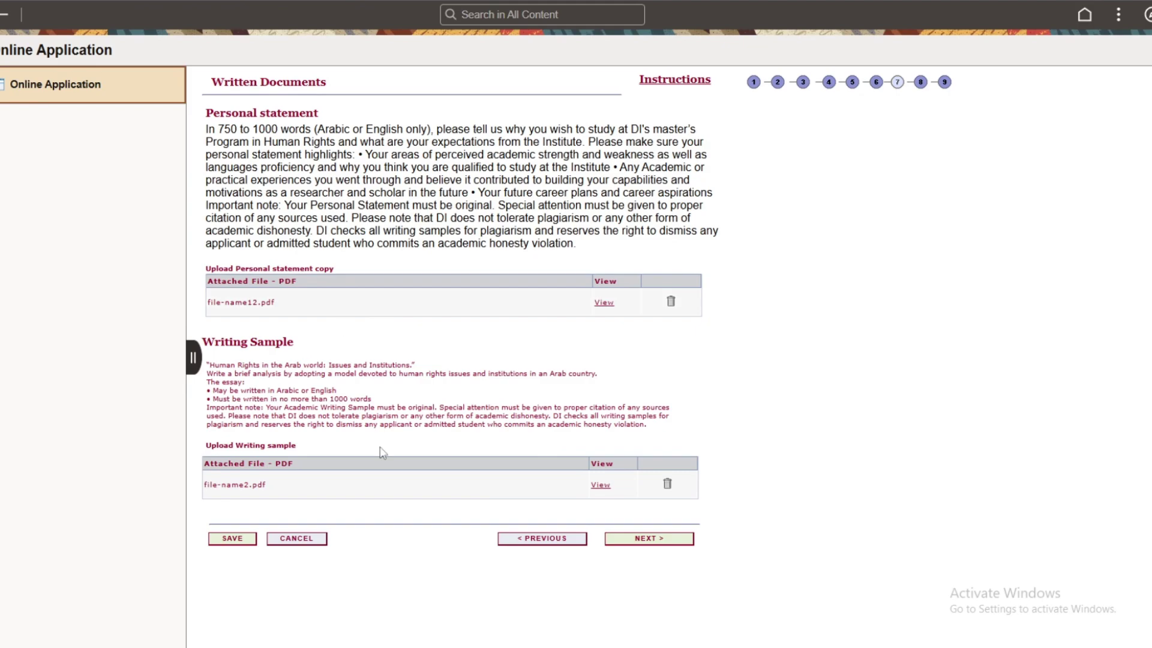
left_click(658, 544)
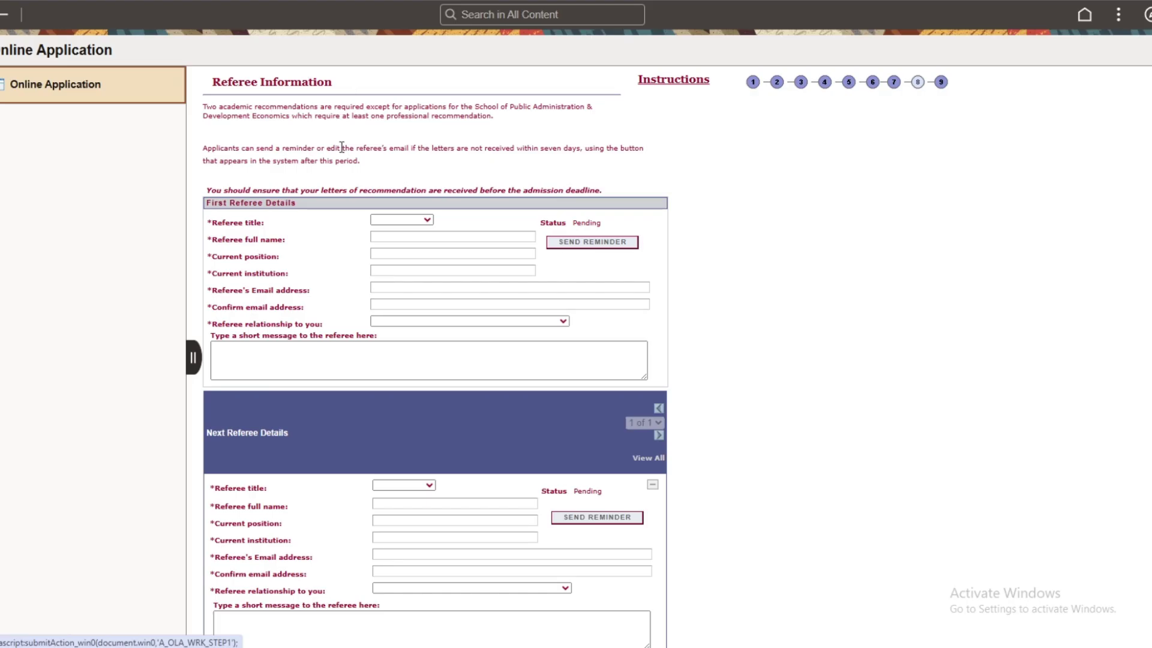
- Complete both referees with title Prof., full name, position professor, institution and message ABCDE, e-mail and relationship Teacher / Professor, accept the referee terms, and continue
scroll(342, 147, "down", 3)
scroll(404, 282, "up", 3)
scroll(432, 291, "down", 3)
scroll(433, 288, "down", 3)
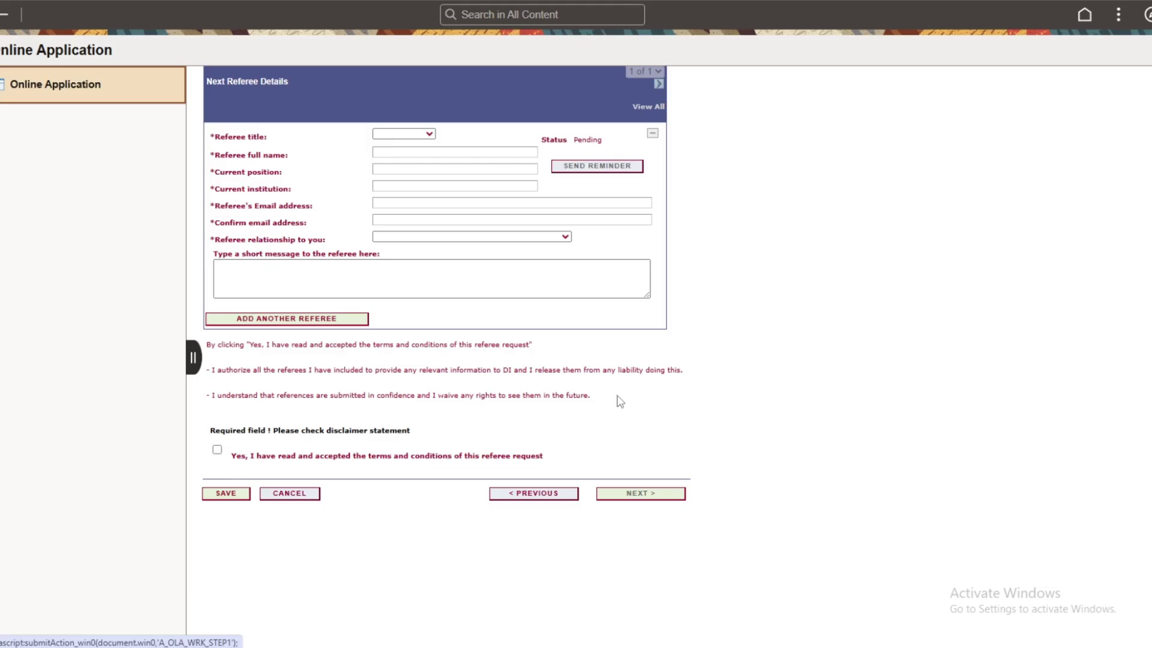
scroll(483, 355, "up", 5)
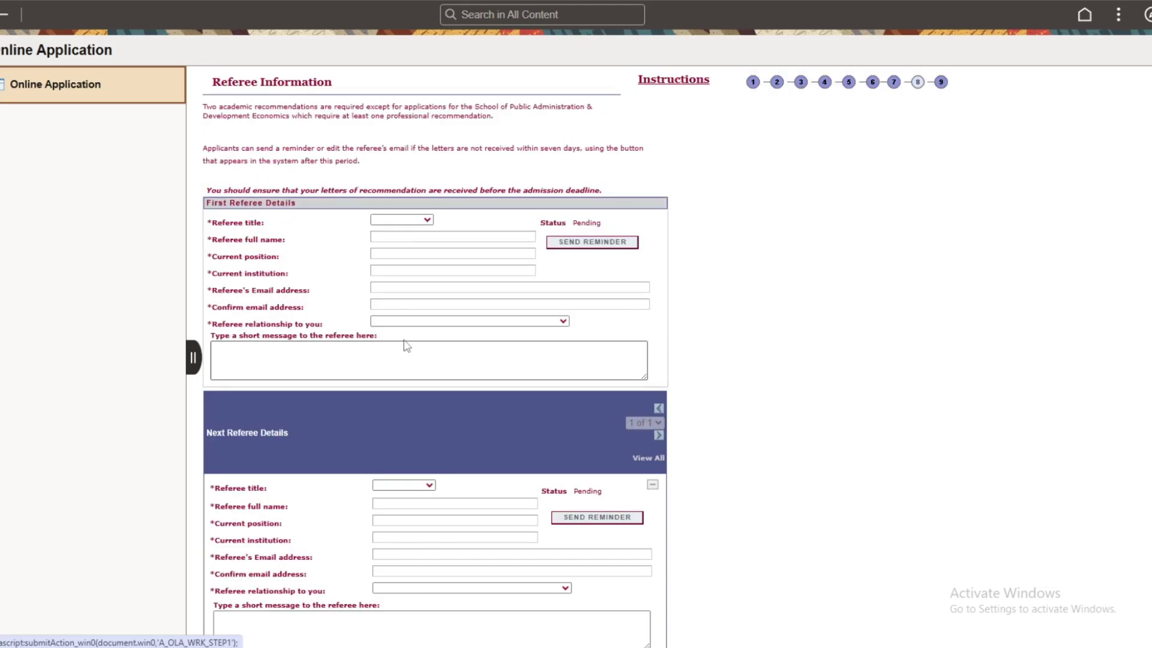
scroll(414, 346, "down", 3)
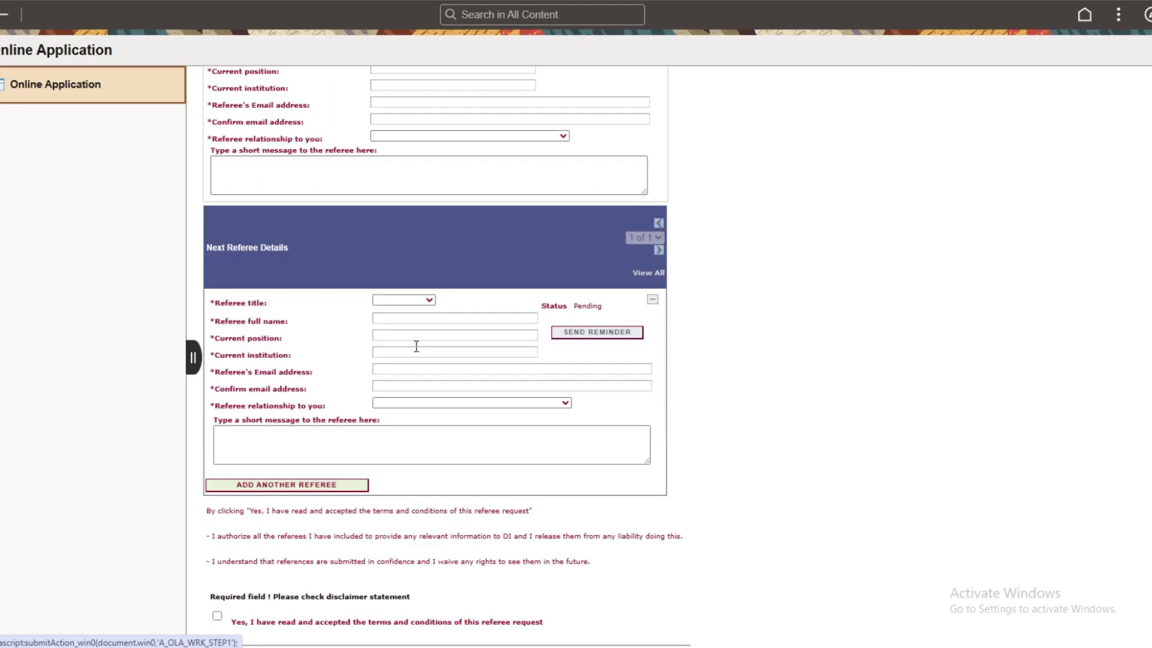
scroll(475, 409, "up", 2)
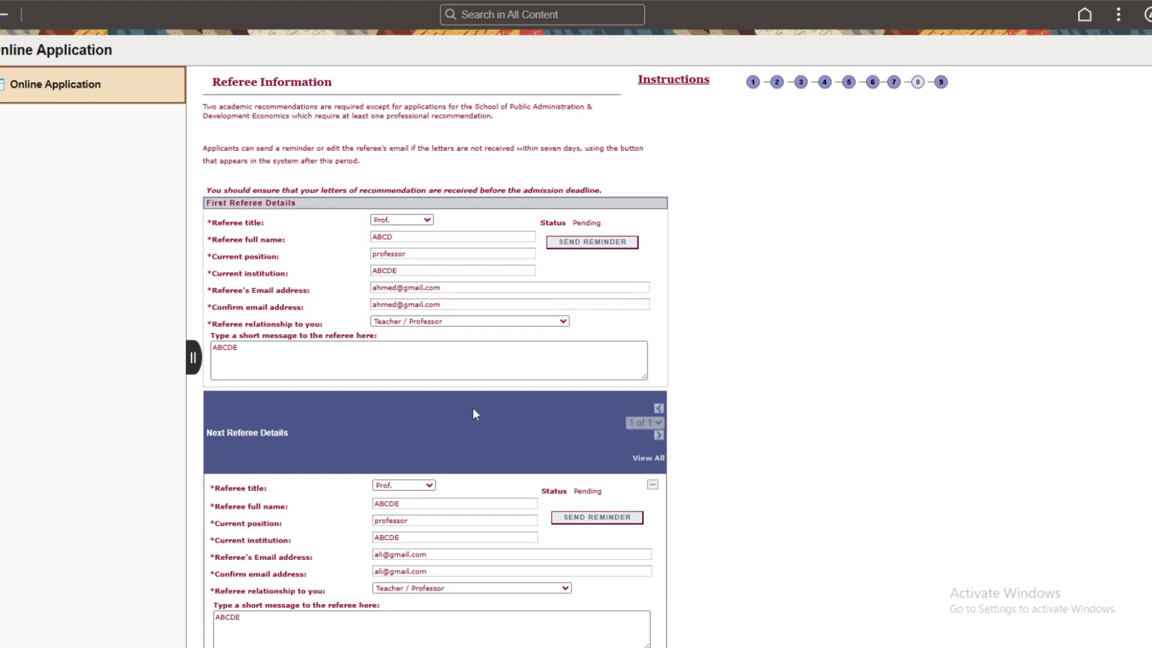
scroll(462, 412, "down", 7)
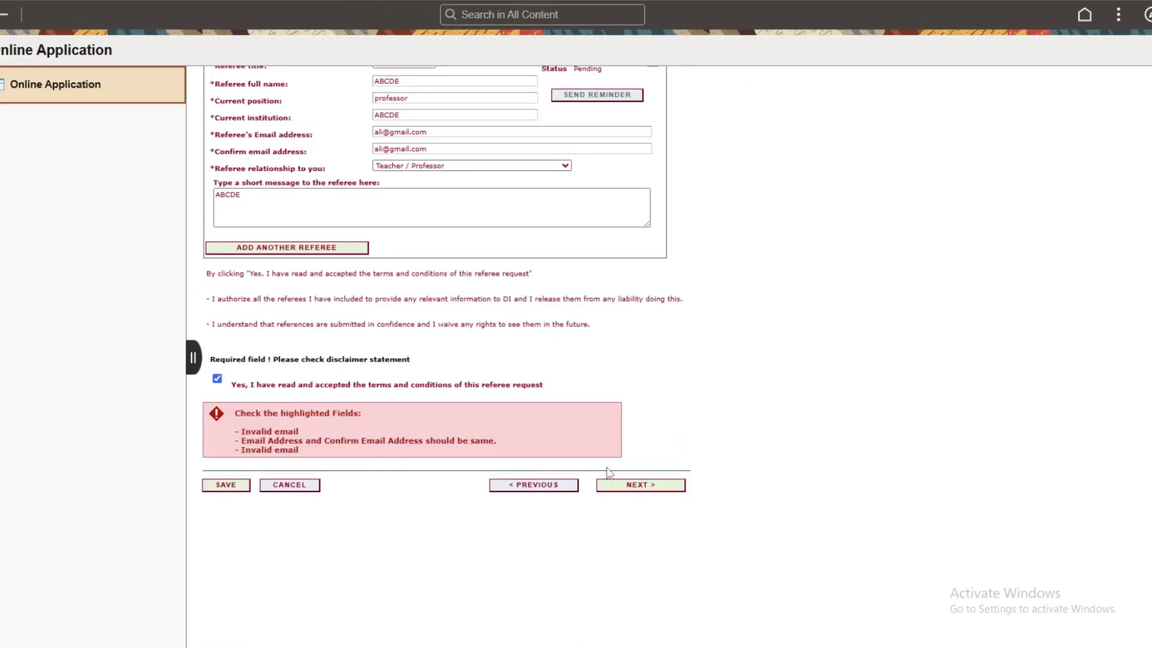
left_click(674, 486)
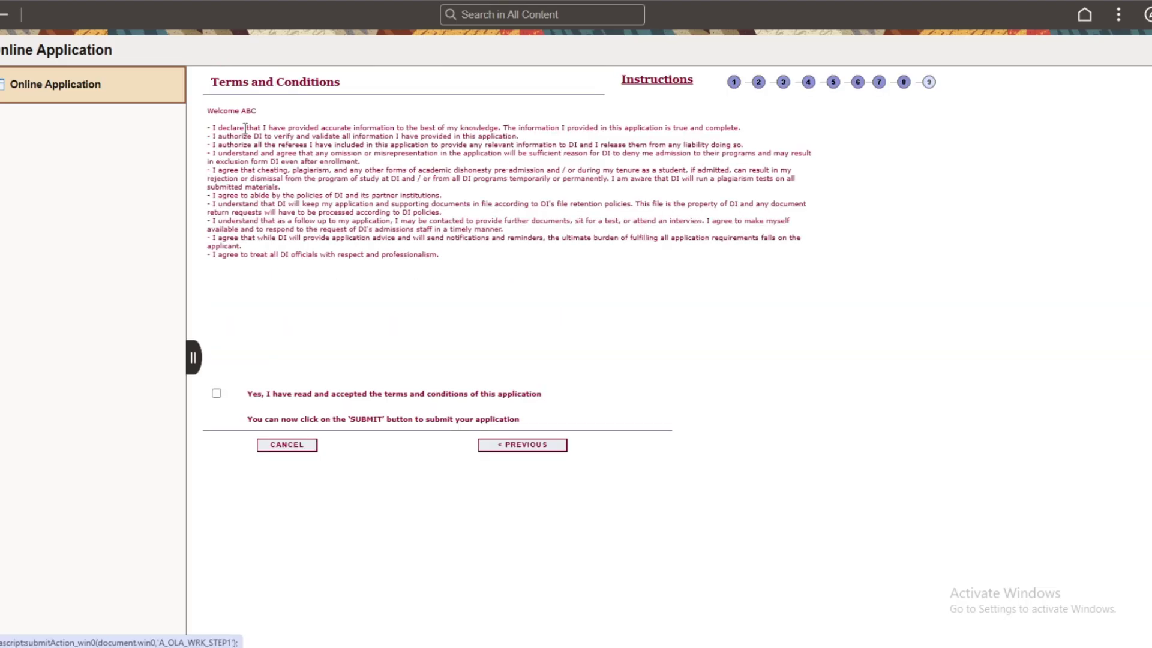
- Review the Terms and Conditions page and accept the application's terms and conditions
left_click_drag(350, 87, 227, 90)
left_click(215, 100)
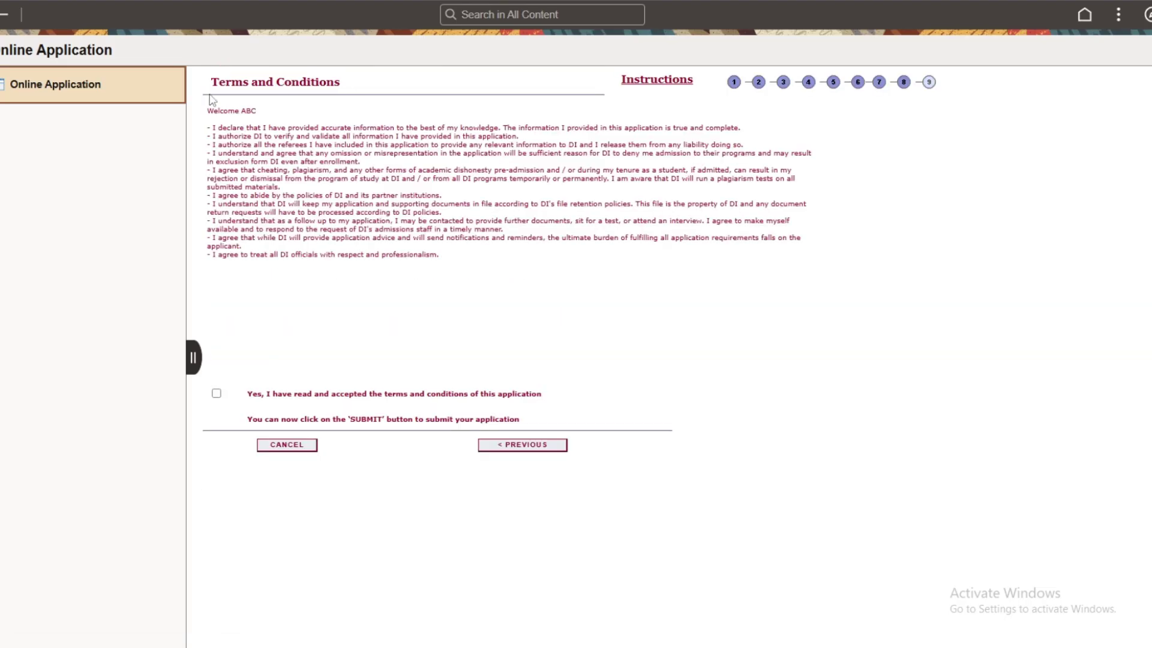
left_click(216, 393)
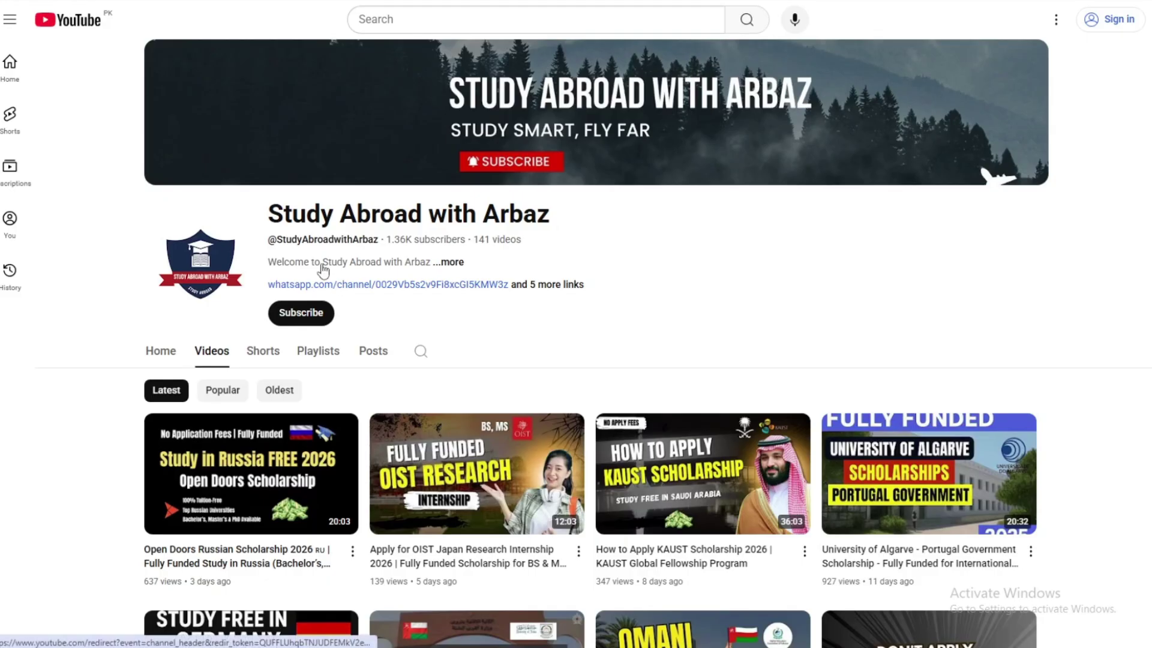
- Switch to the study-abroad channel's page on YouTube and look through its latest videos
scroll(80, 429, "down", 1)
scroll(80, 429, "down", 2)
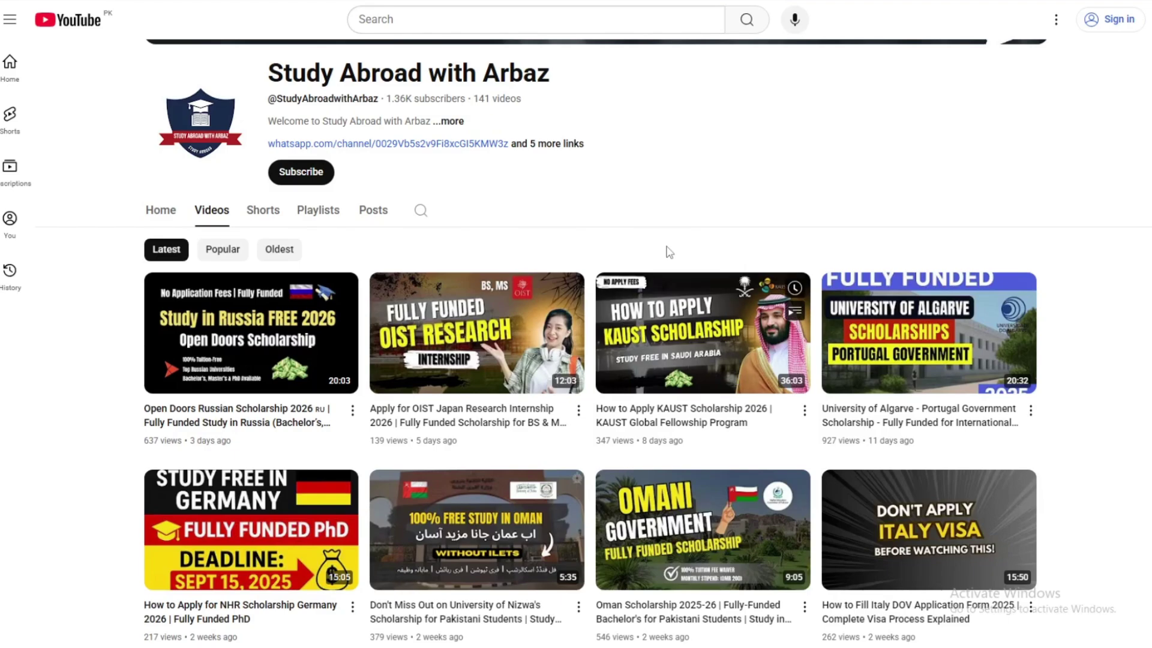
scroll(728, 411, "down", 1)
scroll(728, 411, "down", 2)
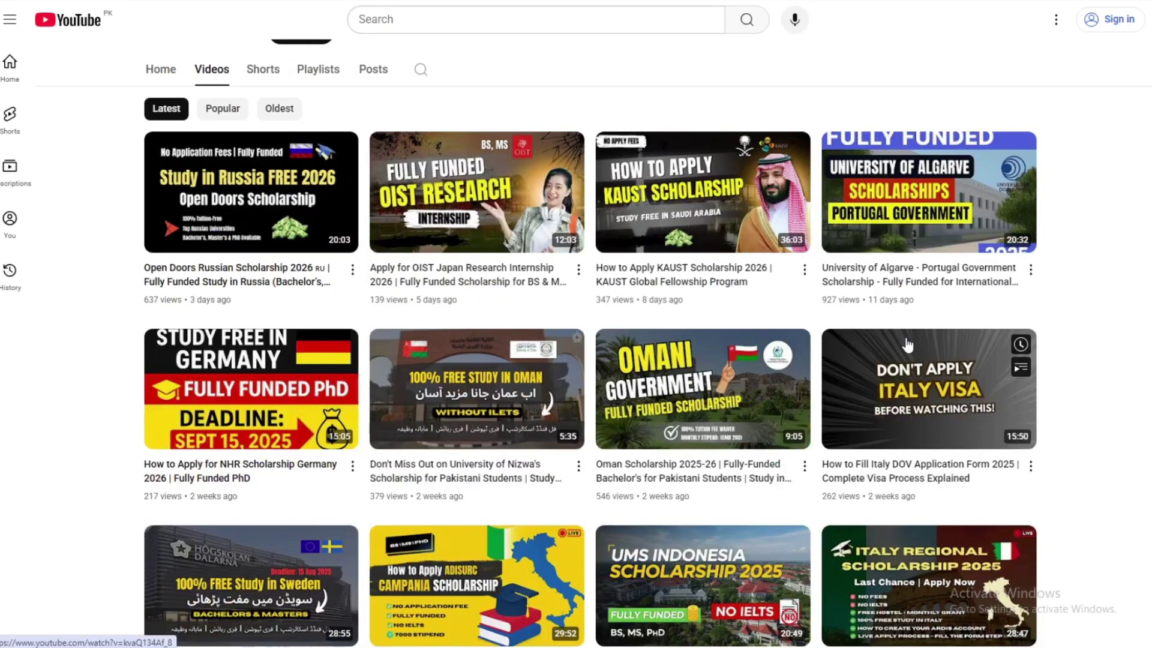
scroll(998, 399, "down", 2)
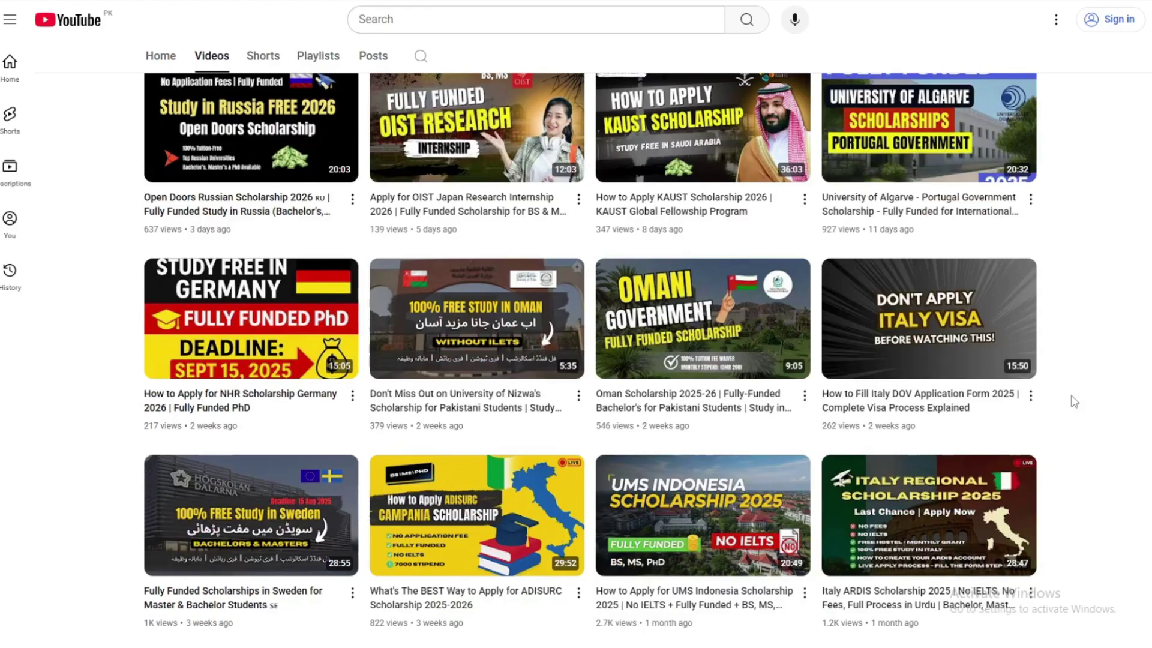
scroll(1075, 402, "down", 1)
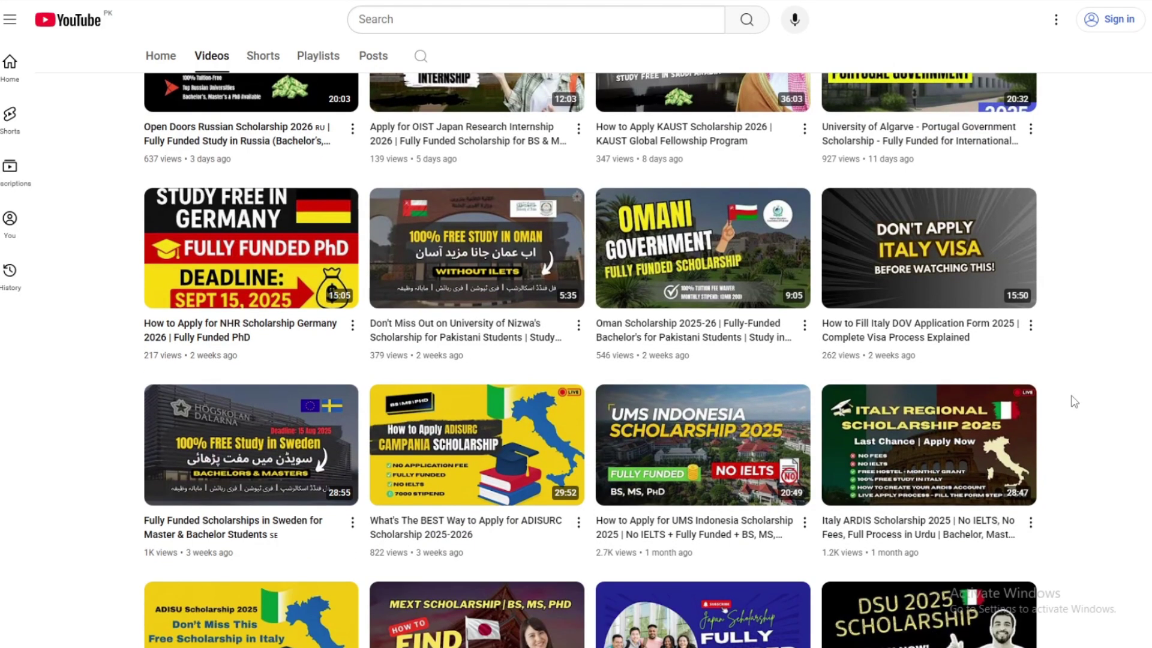